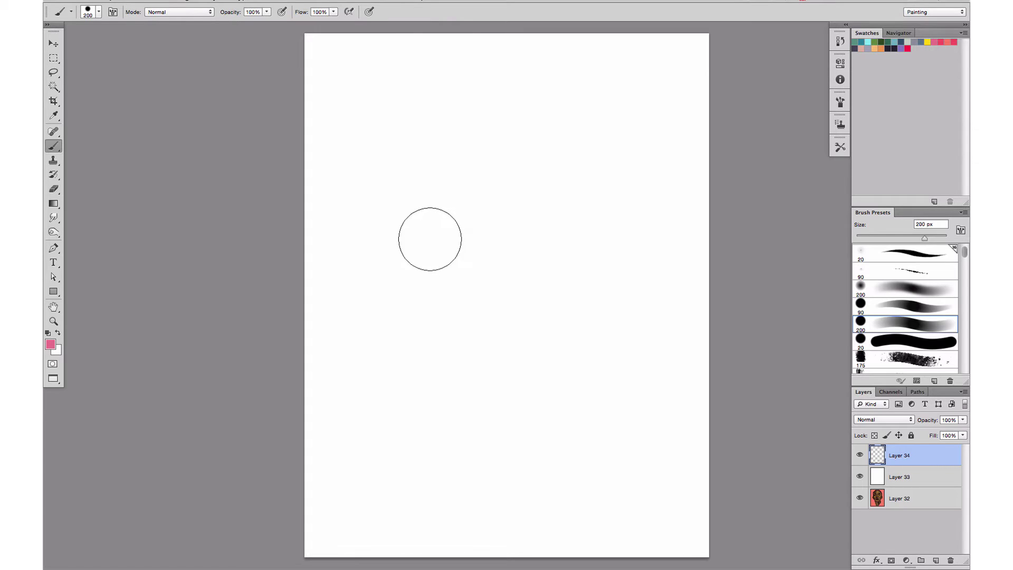
- Paint a vertical pink stroke on the white canvas and a light teal stroke partly overlapping its side
mouse_move(429, 235)
left_mouse_down()
mouse_move(439, 280)
mouse_move(421, 315)
mouse_move(420, 275)
mouse_move(433, 297)
left_mouse_up()
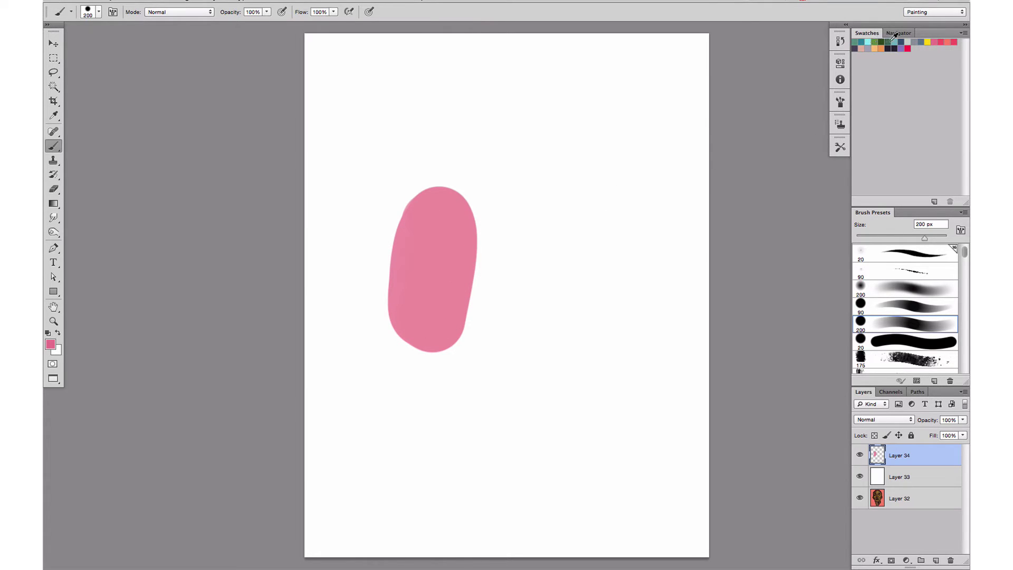
mouse_move(505, 214)
left_mouse_down()
mouse_move(492, 332)
mouse_move(486, 238)
mouse_move(485, 326)
mouse_move(508, 217)
mouse_move(484, 251)
mouse_move(495, 215)
left_mouse_up()
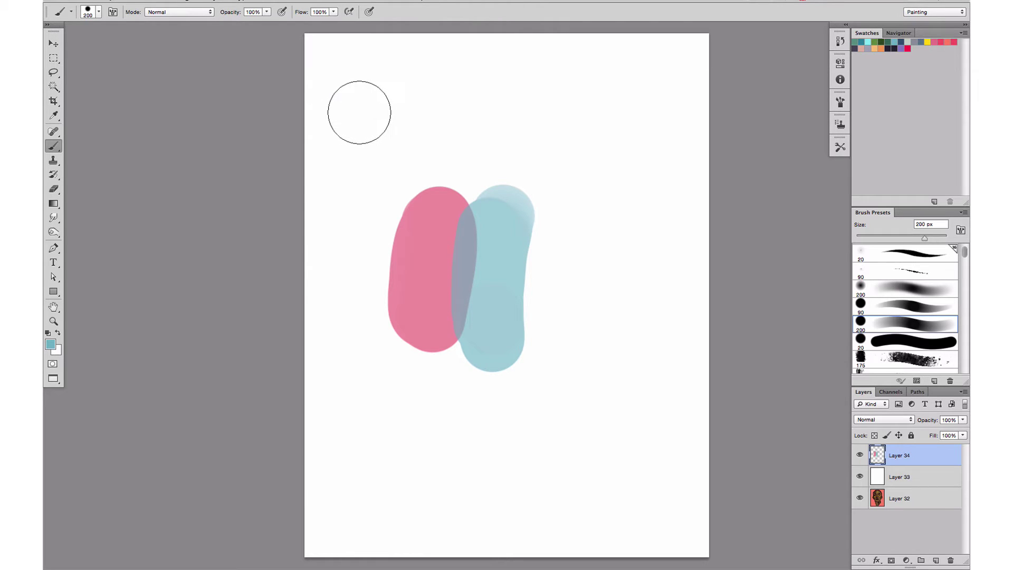
left_click(365, 110)
mouse_move(365, 110)
left_mouse_down()
mouse_move(530, 117)
mouse_move(623, 139)
left_mouse_up()
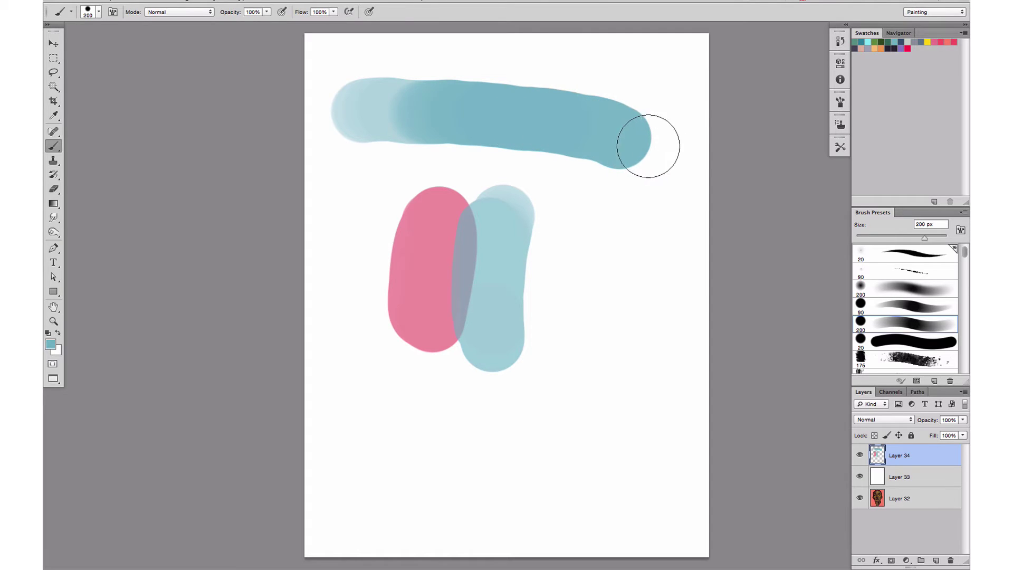
key("super+z")
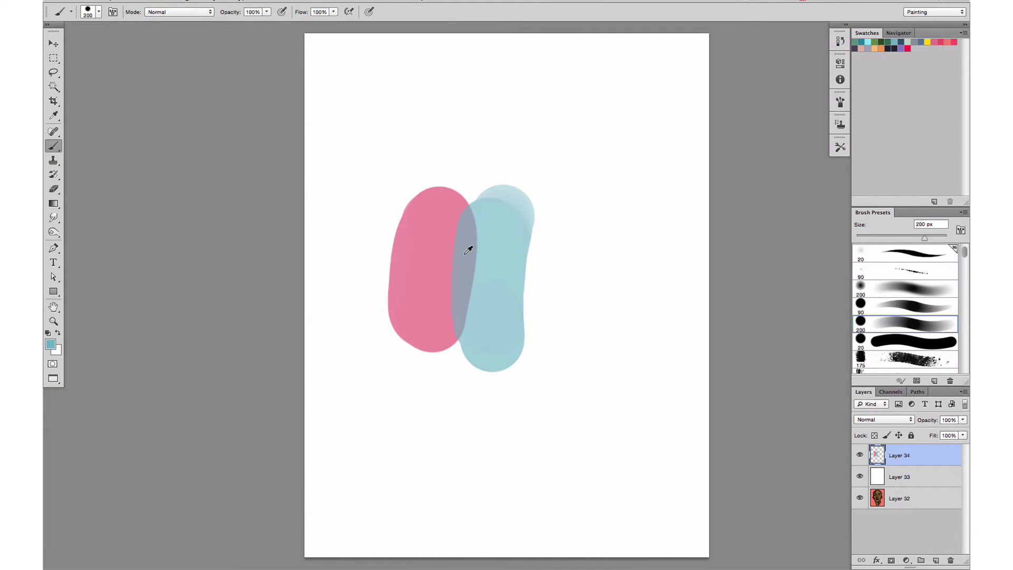
- Blend outward from the pink and teal overlap with a 64 px brush, repeatedly sampling the intermediate colours and painting them into both sides
mouse_move(468, 250)
left_mouse_down()
mouse_move(477, 245)
mouse_move(465, 252)
left_mouse_up()
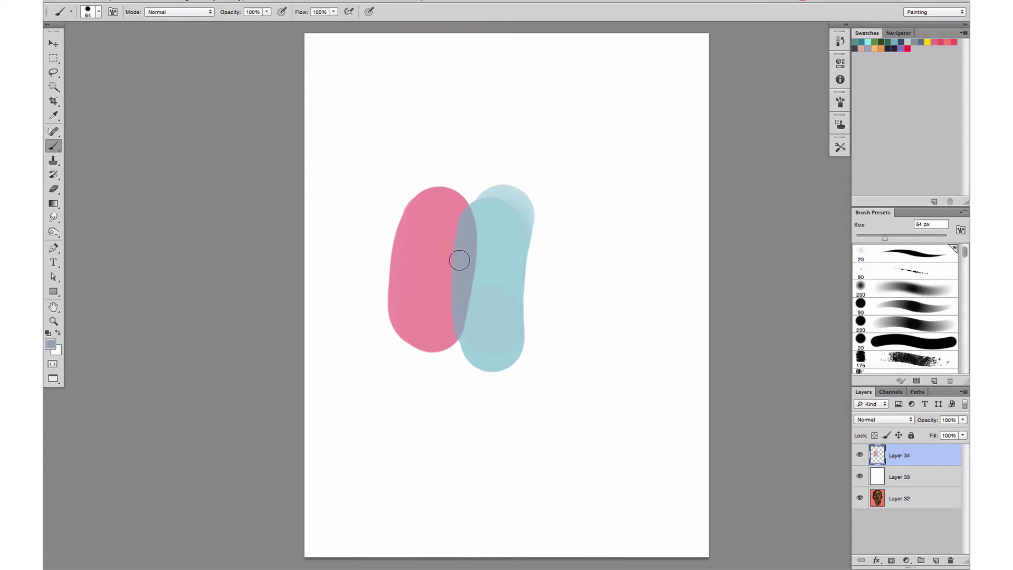
left_click(447, 258, "alt")
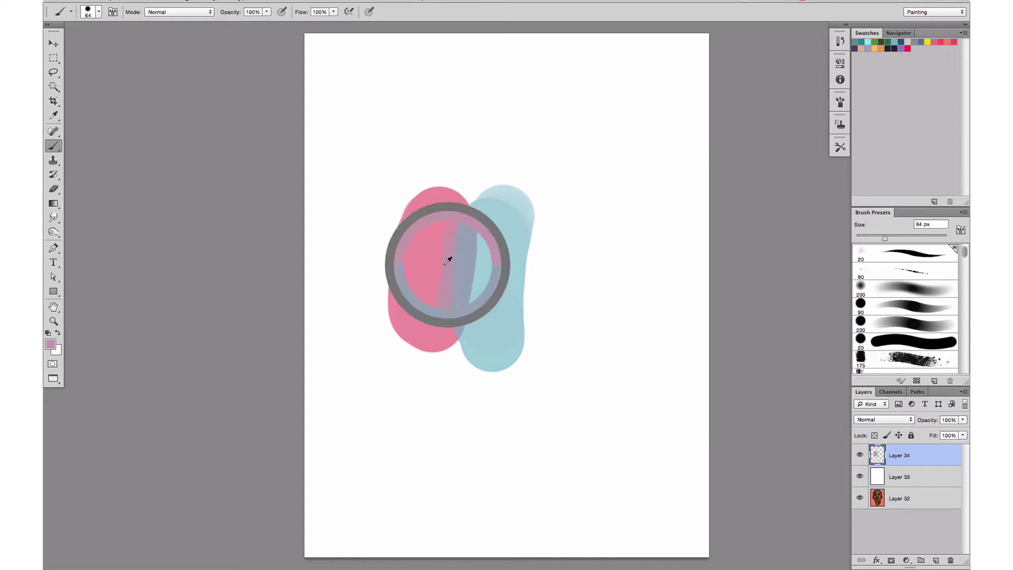
left_click_drag(440, 255, 432, 310)
left_click(437, 260, "alt")
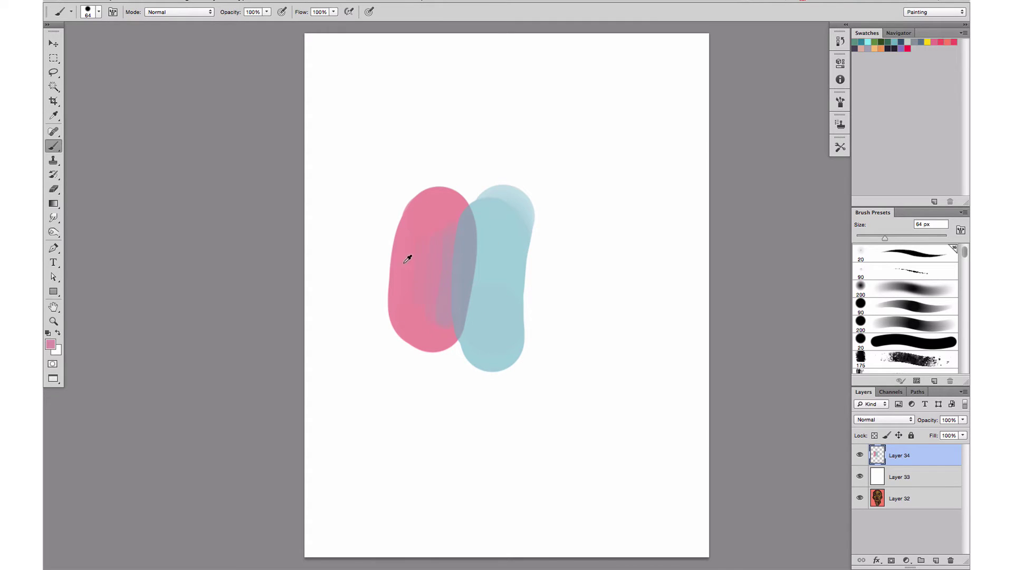
left_click_drag(469, 242, 474, 303)
left_click(478, 276, "alt")
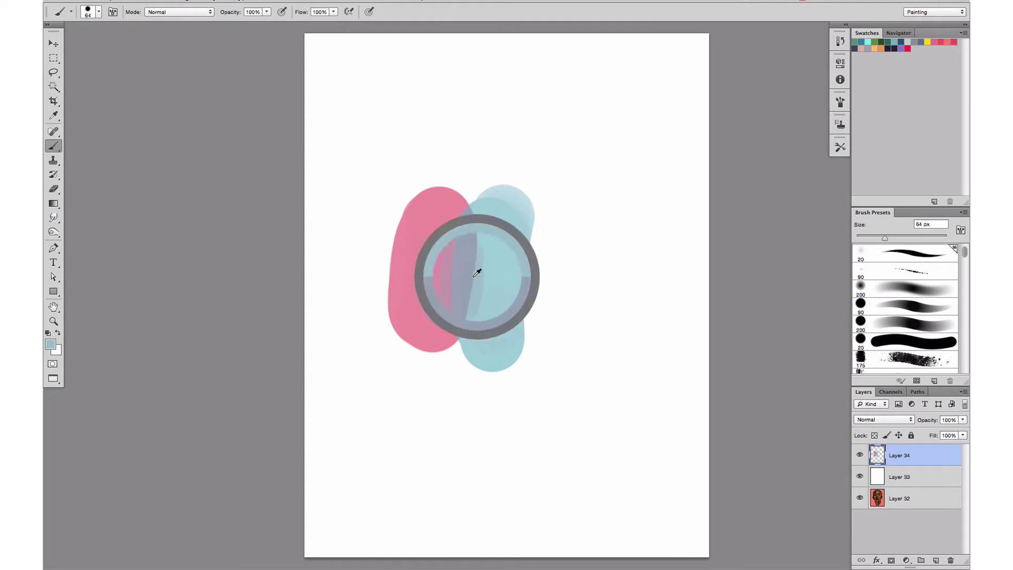
left_click_drag(479, 244, 485, 302)
left_click(490, 266, "alt")
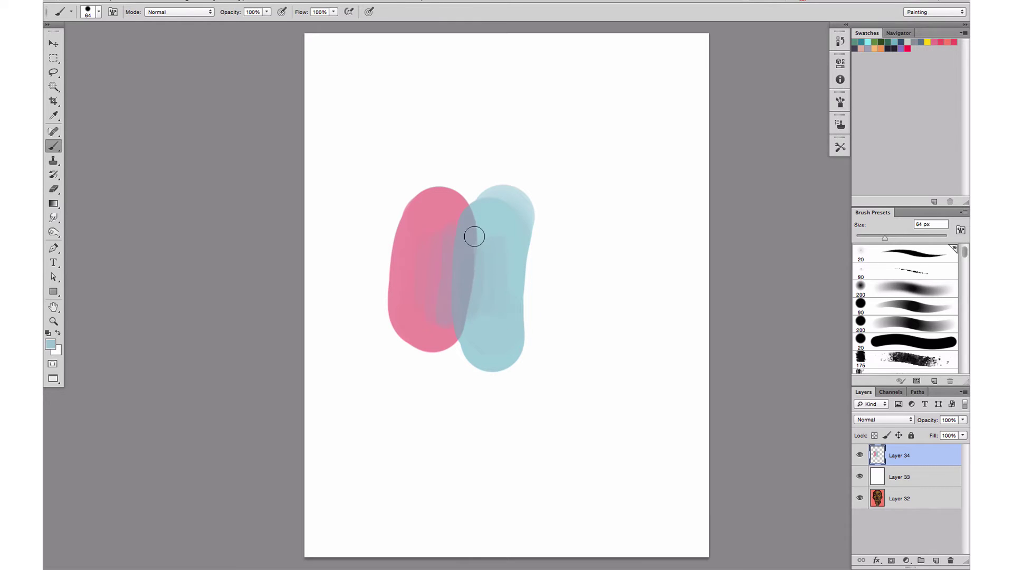
- Smooth the transition further by painting sampled mauve and blue-grey tones over the seam and into the pink and teal areas
left_click_drag(475, 236, 473, 272)
left_click(472, 257, "alt")
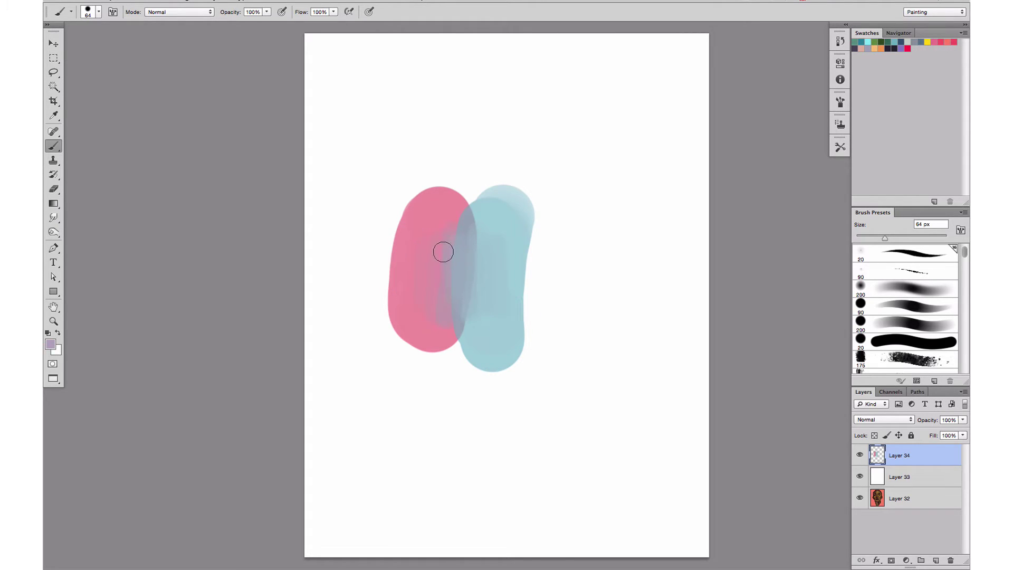
mouse_move(444, 252)
left_mouse_down()
mouse_move(439, 282)
mouse_move(422, 263)
left_mouse_up()
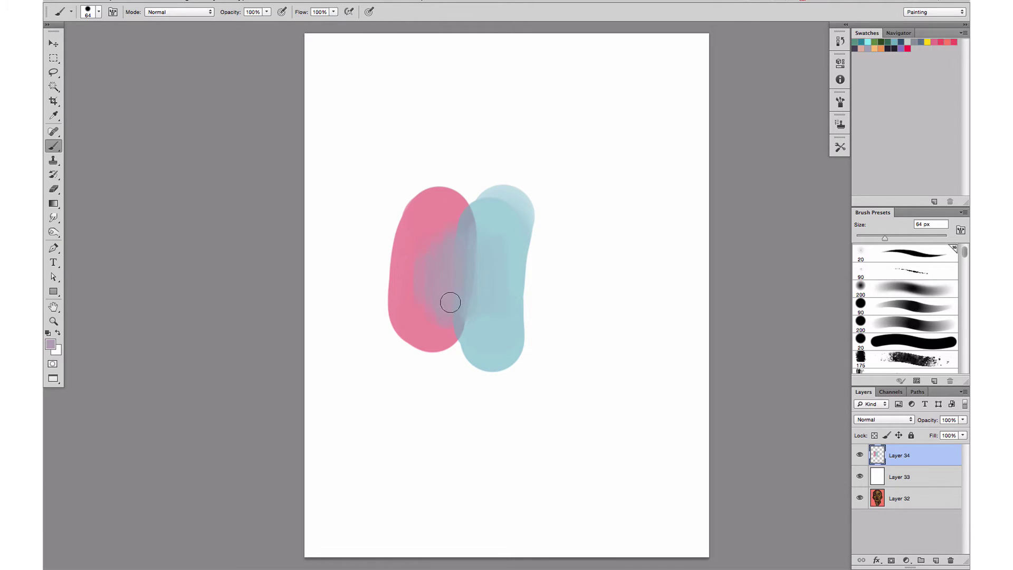
left_click(472, 255, "alt")
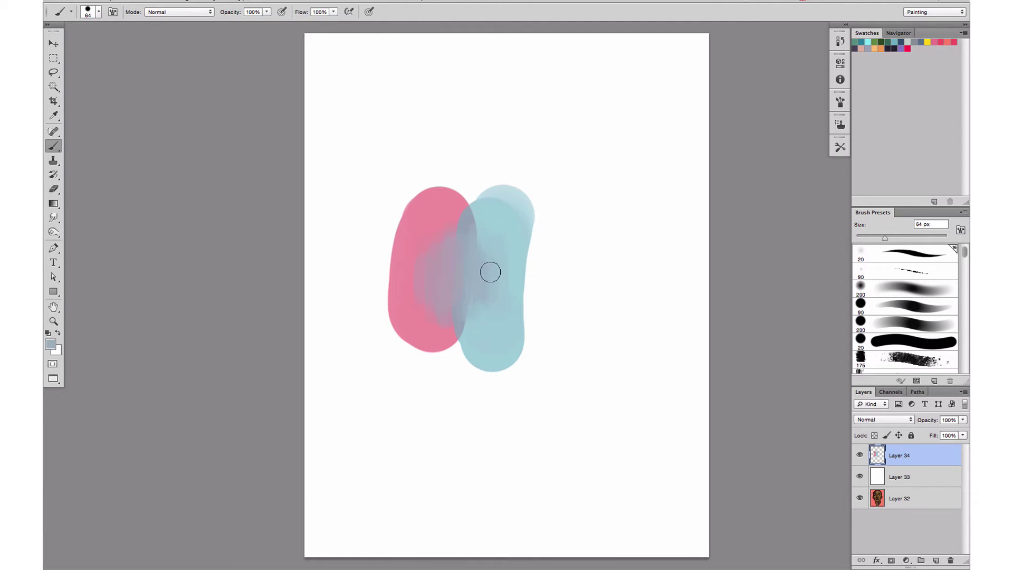
mouse_move(490, 273)
left_mouse_down()
mouse_move(508, 291)
mouse_move(498, 271)
left_mouse_up()
mouse_move(416, 261)
left_mouse_down()
mouse_move(412, 295)
mouse_move(403, 265)
mouse_move(400, 294)
mouse_move(397, 271)
mouse_move(423, 262)
left_mouse_up()
- Erase the upper and lower parts of the blended strokes with a 148 px eraser, leaving a thin horizontal gradient strip
key("e")
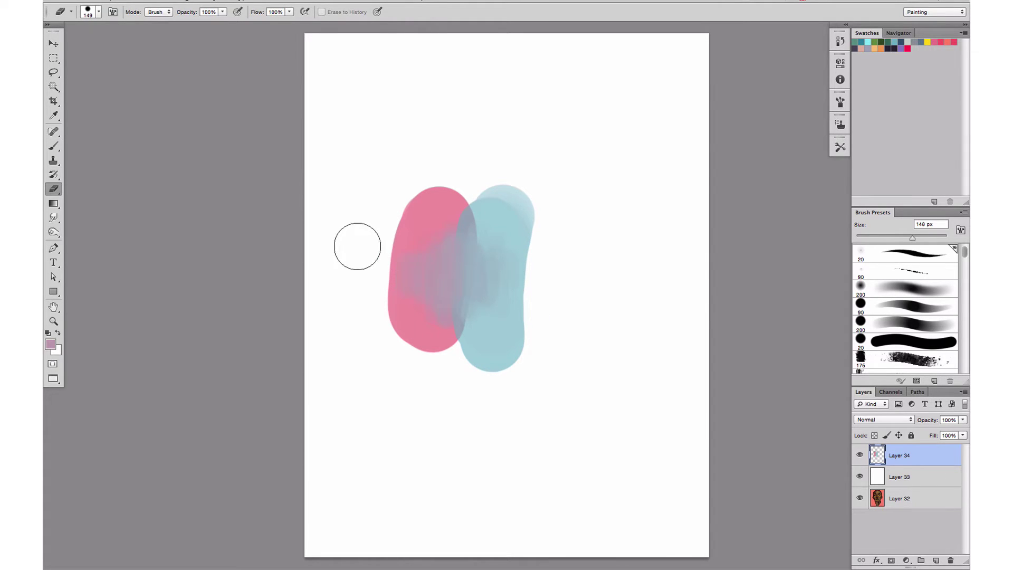
mouse_move(359, 240)
left_mouse_down()
mouse_move(510, 253)
mouse_move(523, 238)
mouse_move(414, 208)
left_mouse_up()
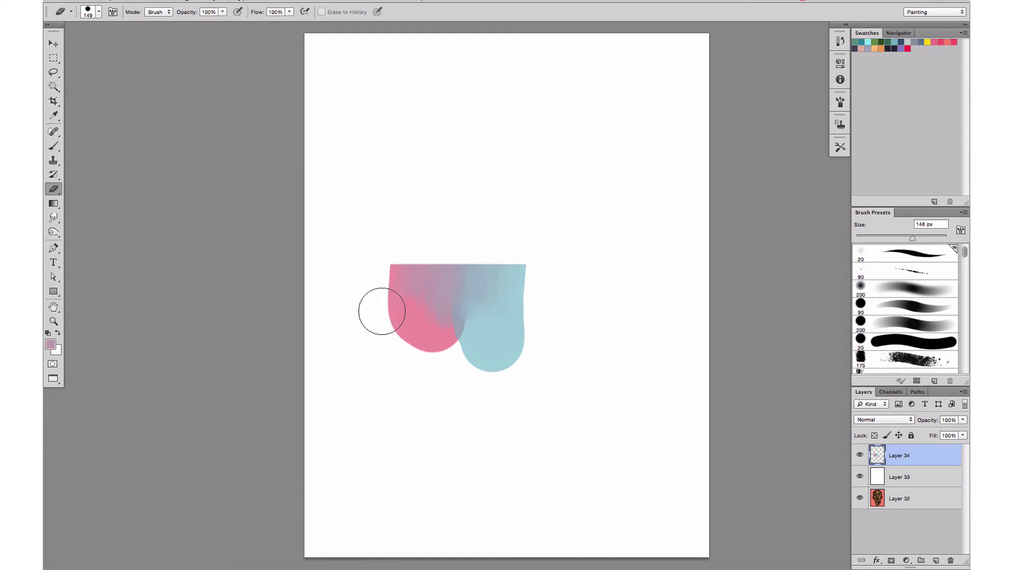
left_click_drag(380, 305, 591, 324)
key("ctrl+z")
mouse_move(374, 317)
left_mouse_down()
mouse_move(479, 318)
mouse_move(346, 344)
mouse_move(440, 376)
mouse_move(482, 350)
left_mouse_up()
- Move the gradient strip toward the middle of the canvas and inspect its colour transition up close
key("v")
left_click_drag(462, 278, 507, 280)
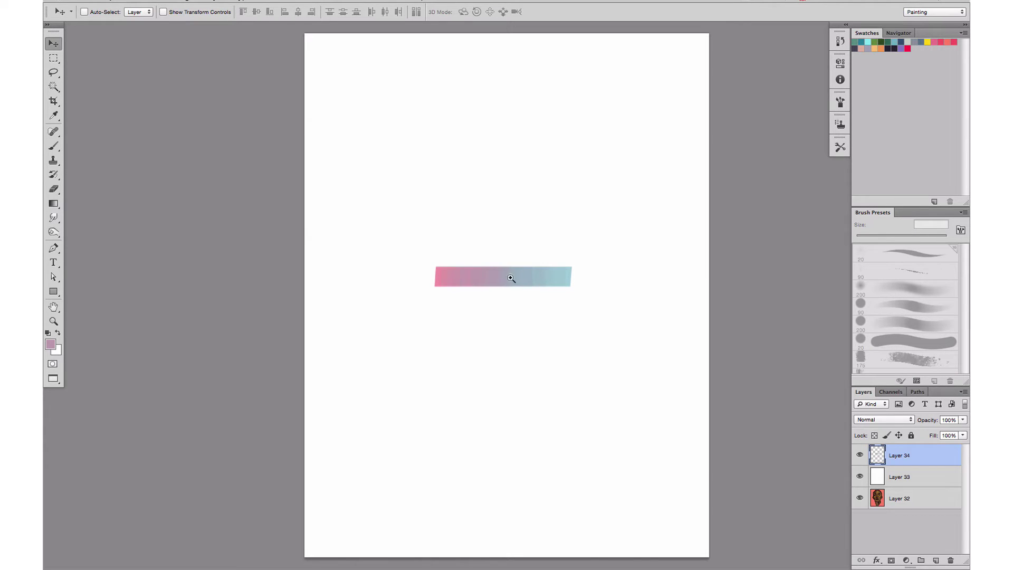
left_click_drag(511, 278, 548, 333)
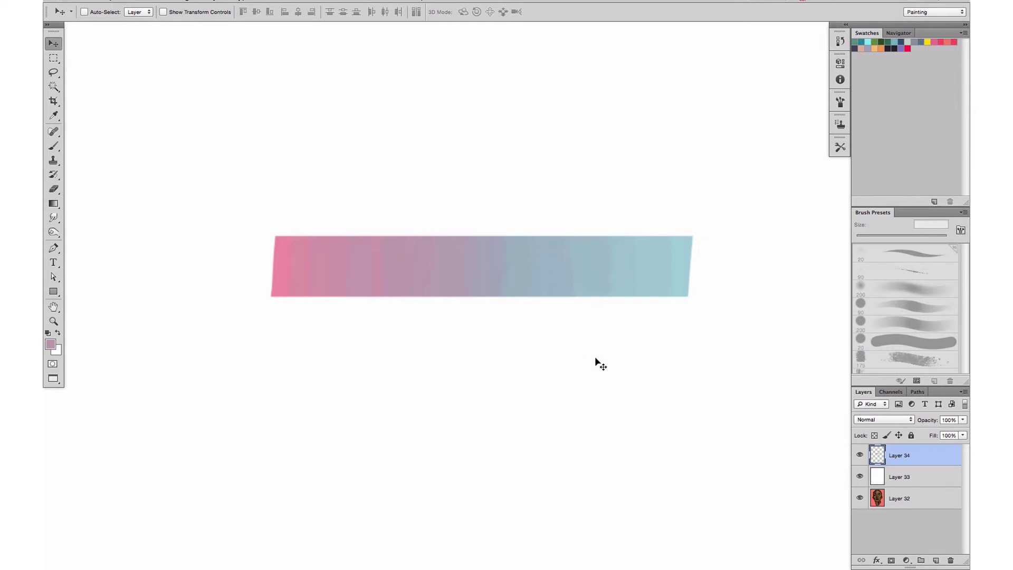
left_click_drag(584, 380, 531, 338)
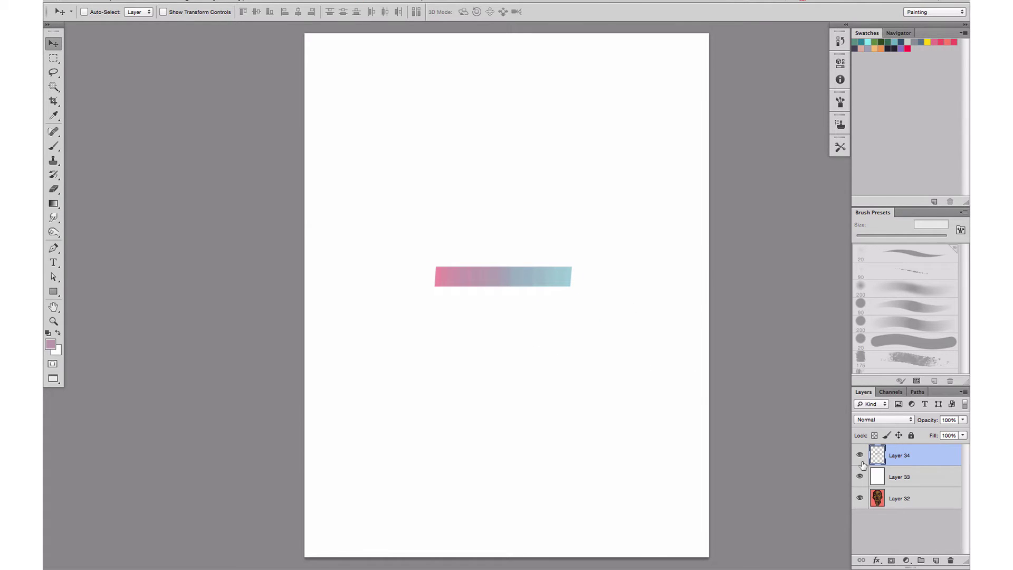
- Hide Layer 34 and Layer 33 to reveal the portrait, and add a new layer above Layer 32 for brush painting
left_click(860, 476)
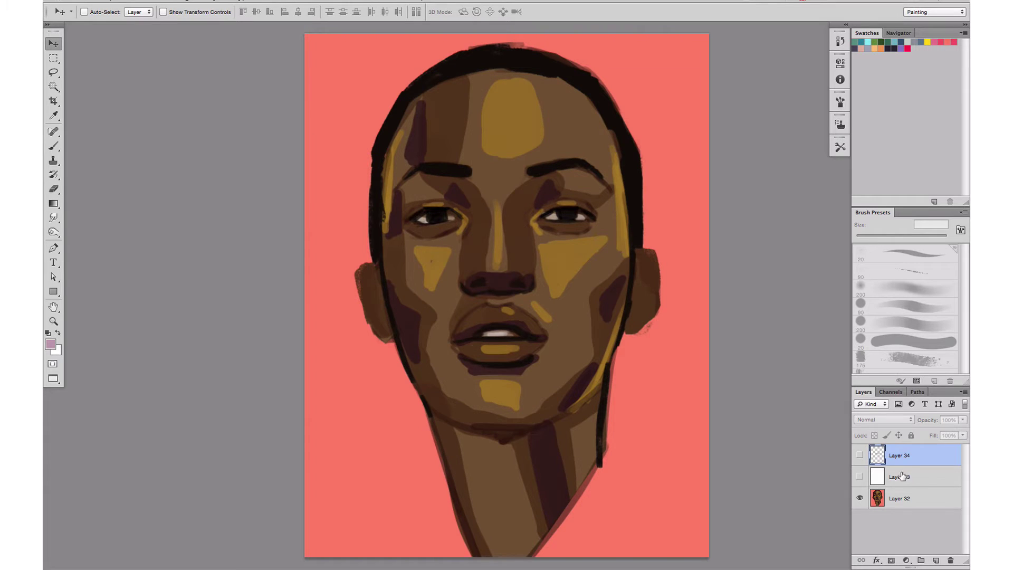
left_click(904, 498)
key("ctrl+shift+alt+n")
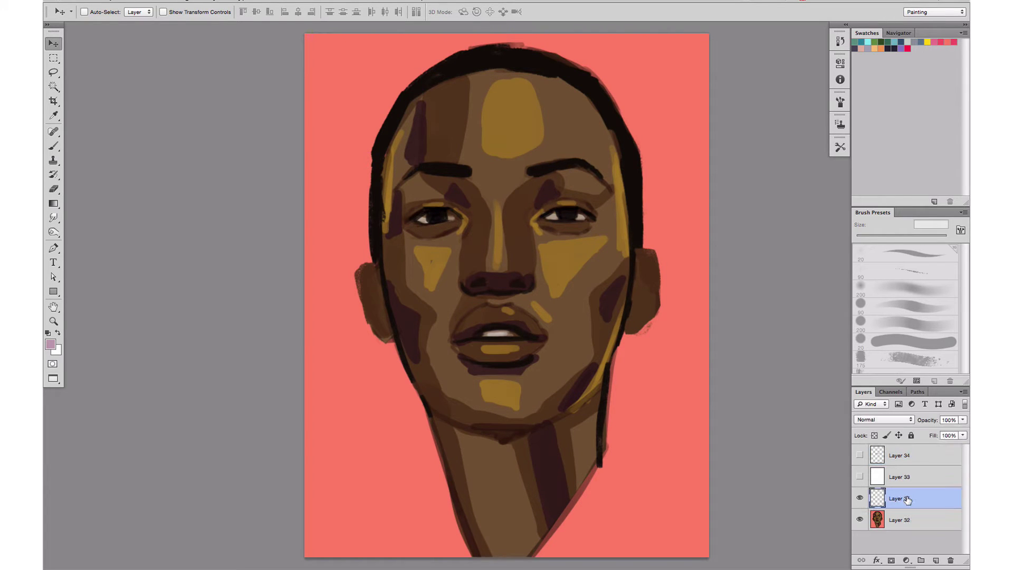
key("b")
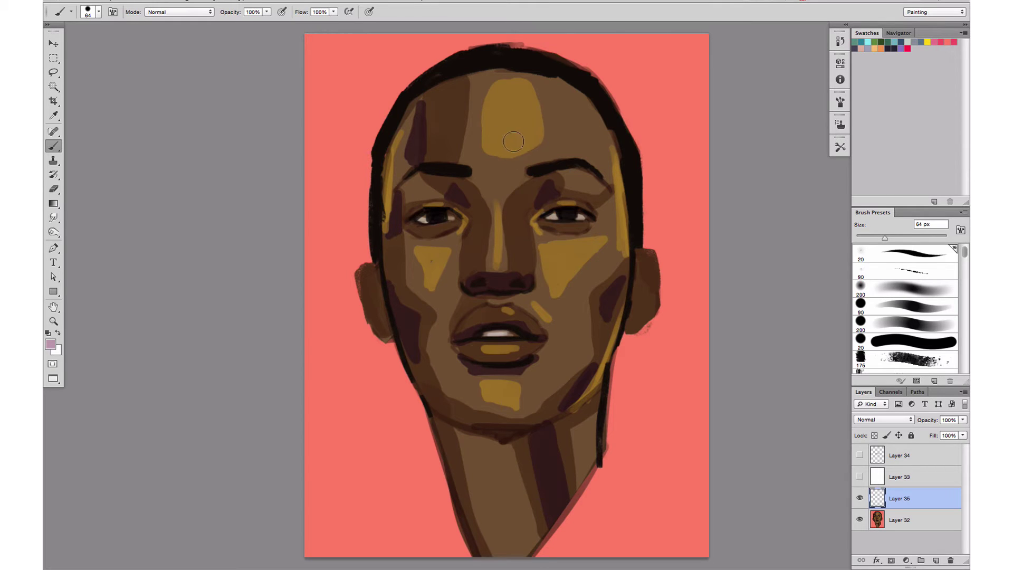
- Sample the forehead highlight's gold and paint a vertical stroke along its left edge with a 60 px brush
mouse_move(500, 138)
left_mouse_down()
mouse_move(512, 133)
mouse_move(503, 127)
left_mouse_up()
key("bracketleft")
key("bracketleft")
key("bracketleft")
mouse_move(481, 101)
left_mouse_down()
mouse_move(476, 139)
mouse_move(477, 99)
mouse_move(475, 156)
left_mouse_up()
left_click(479, 116, "alt")
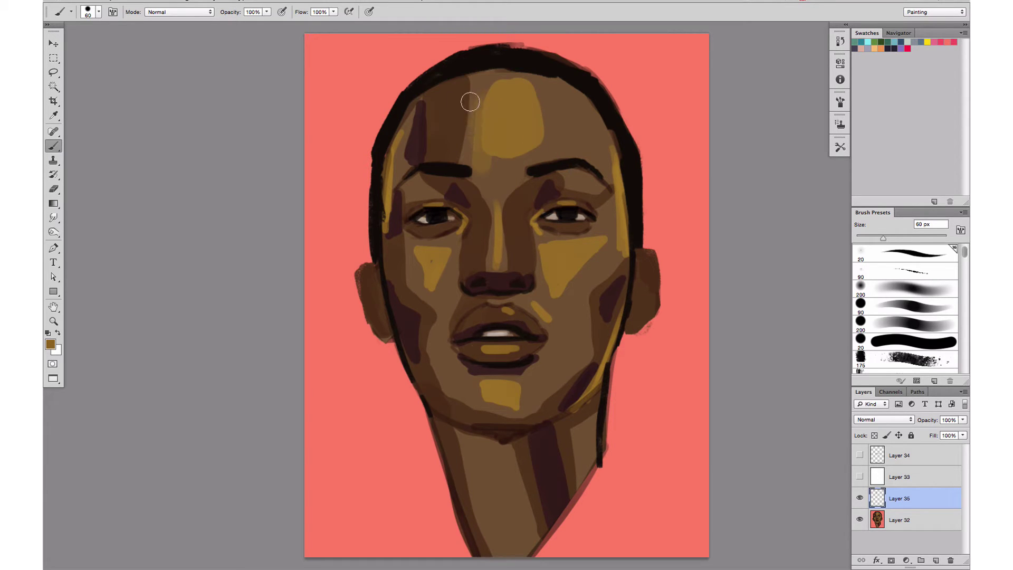
- Blend the forehead highlight into the dark brown shadow beside it, repeatedly sampling and painting the tones in between
left_click_drag(471, 102, 466, 123)
left_click(464, 106, "alt")
left_click(472, 113, "alt")
left_click_drag(461, 123, 457, 142)
left_click_drag(452, 103, 455, 137)
left_click(448, 117, "alt")
left_click(456, 114, "alt")
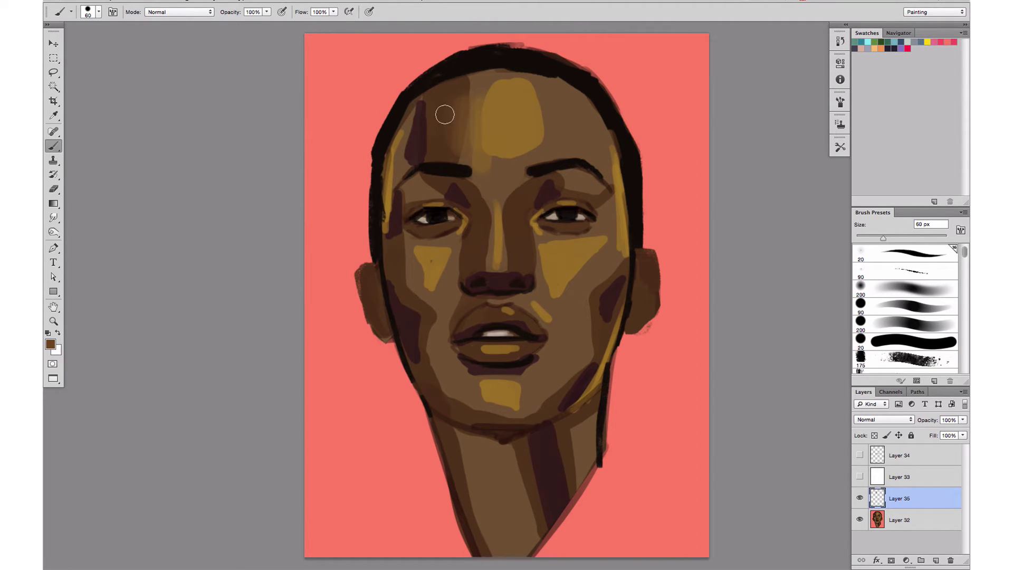
left_click(433, 122, "alt")
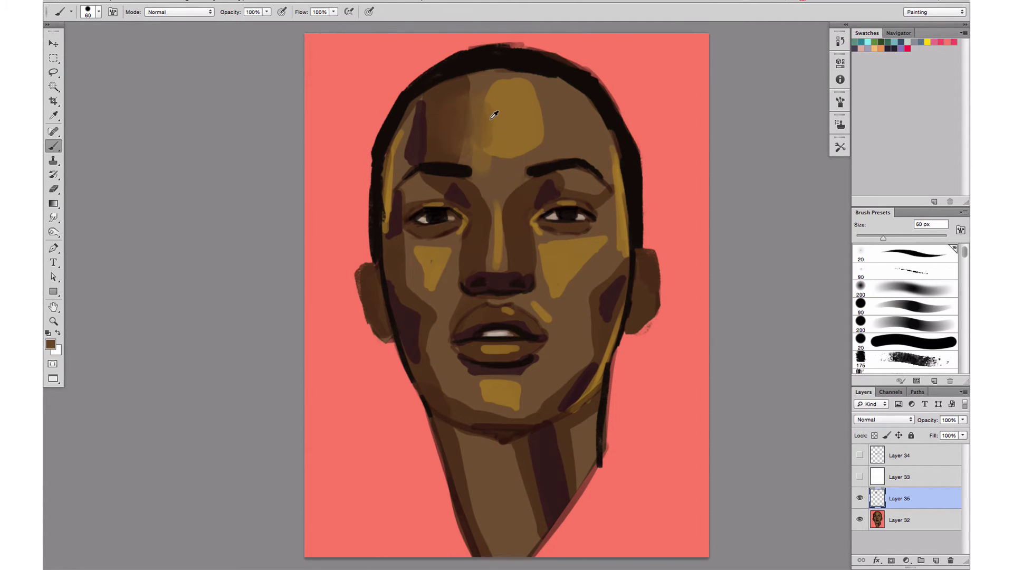
left_click(492, 109, "alt")
key("v")
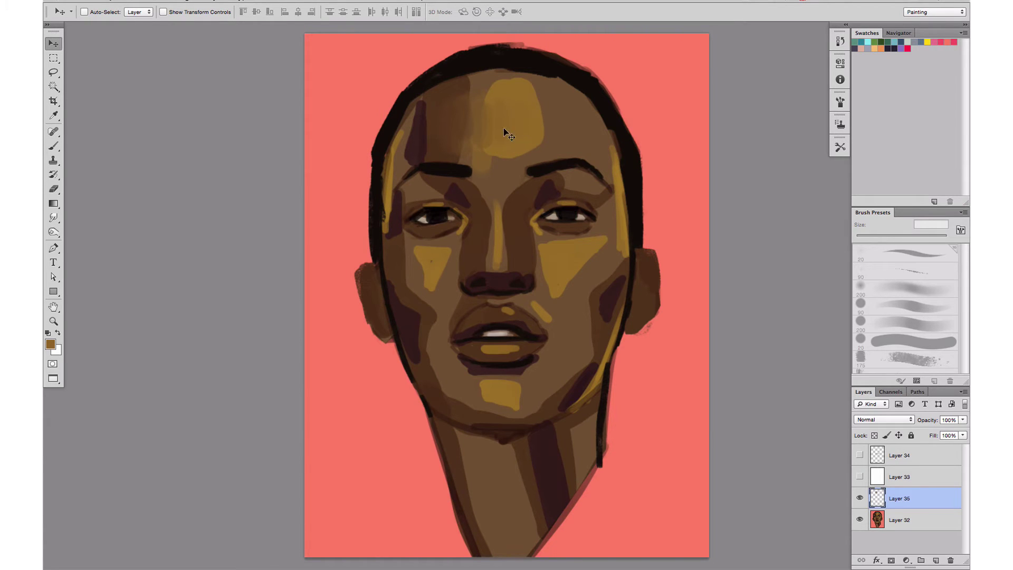
key("b")
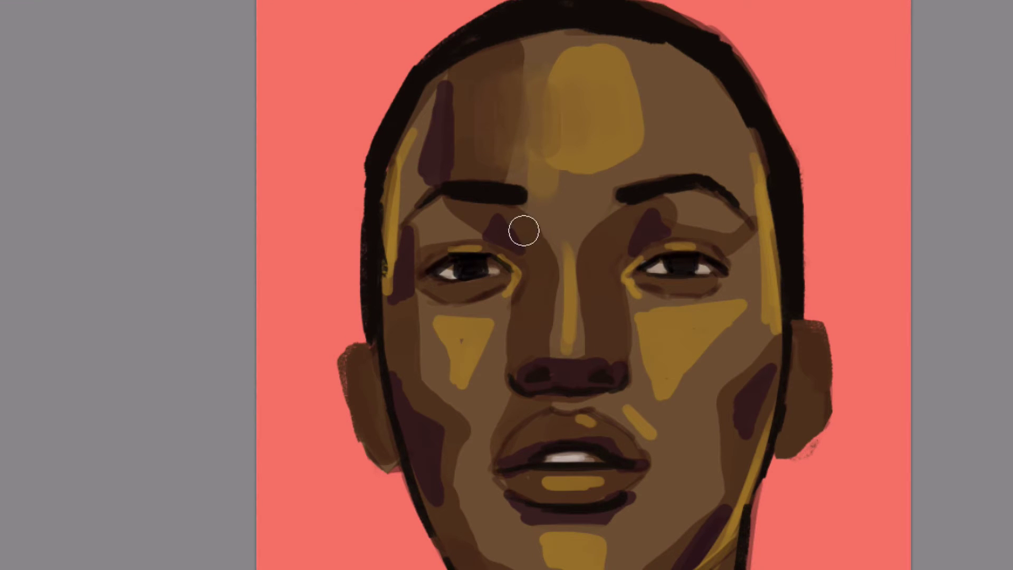
left_click(524, 229, "alt")
mouse_move(512, 233)
left_mouse_down()
mouse_move(545, 234)
mouse_move(548, 210)
left_mouse_up()
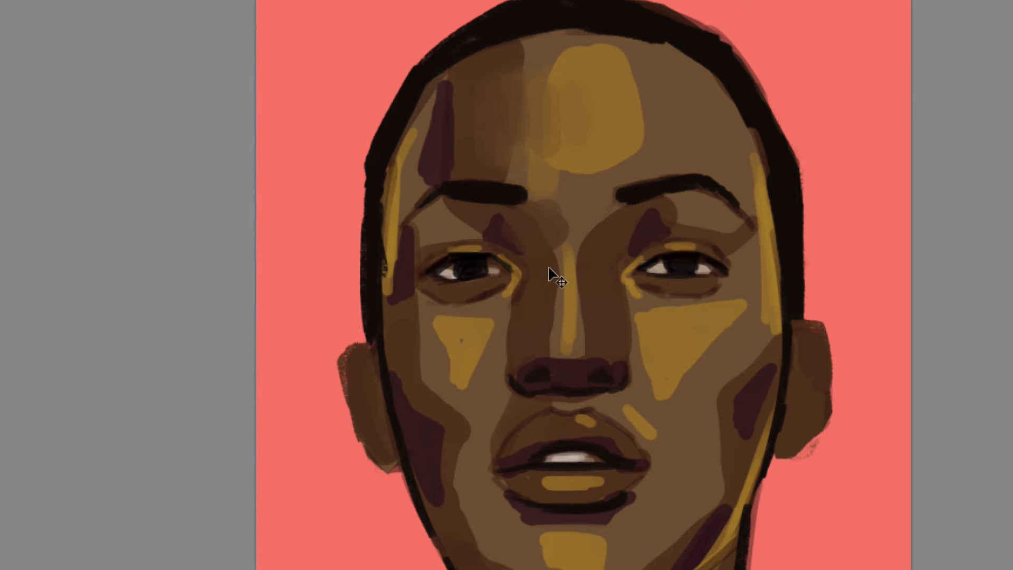
key("ctrl+z")
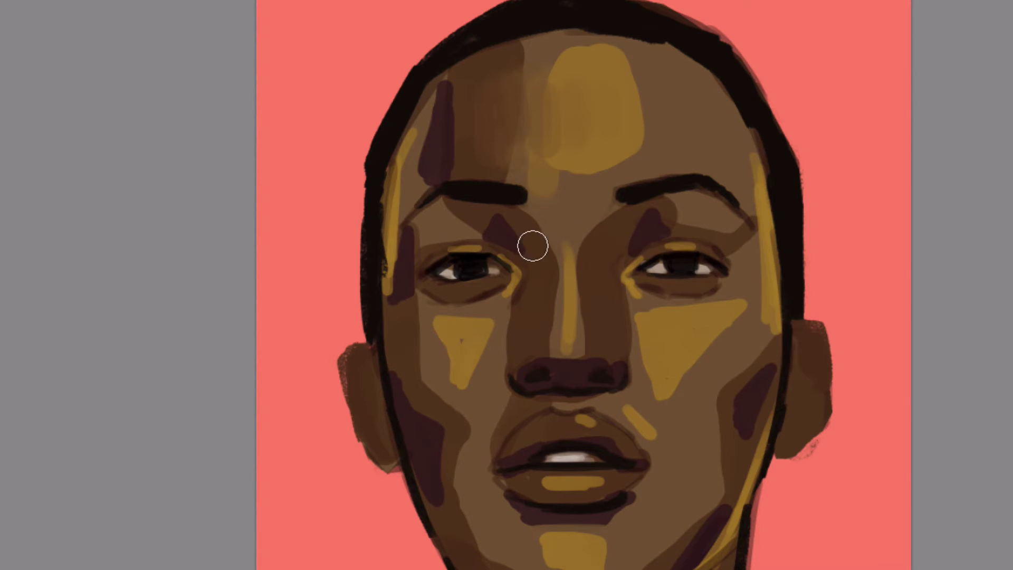
- Extend the purple shadow under the left eyebrow, blending it toward the nose bridge and around the eye with sampled browns
left_click_drag(541, 245, 533, 245)
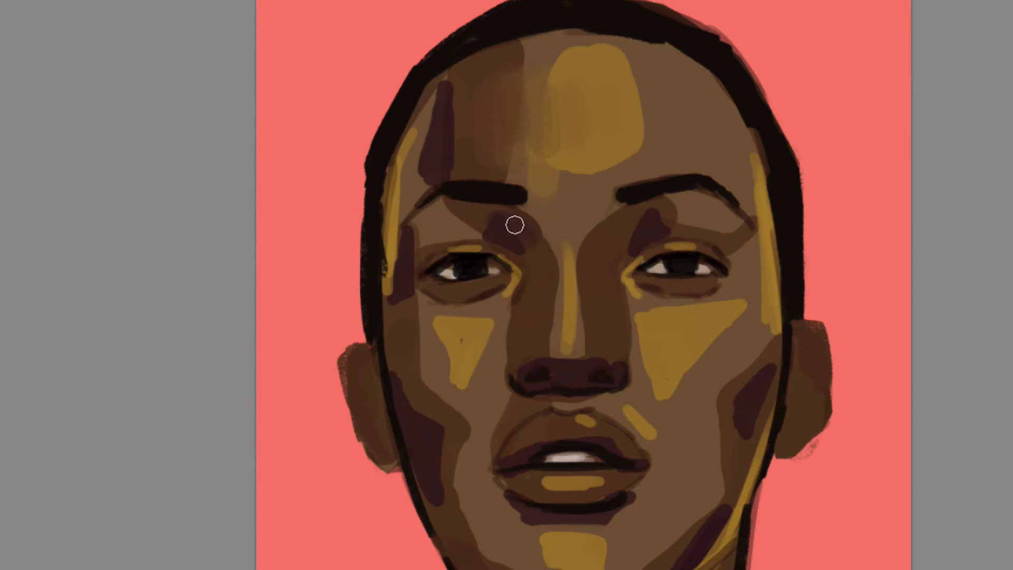
mouse_move(453, 213)
left_mouse_down()
mouse_move(512, 221)
mouse_move(459, 212)
mouse_move(480, 219)
left_mouse_up()
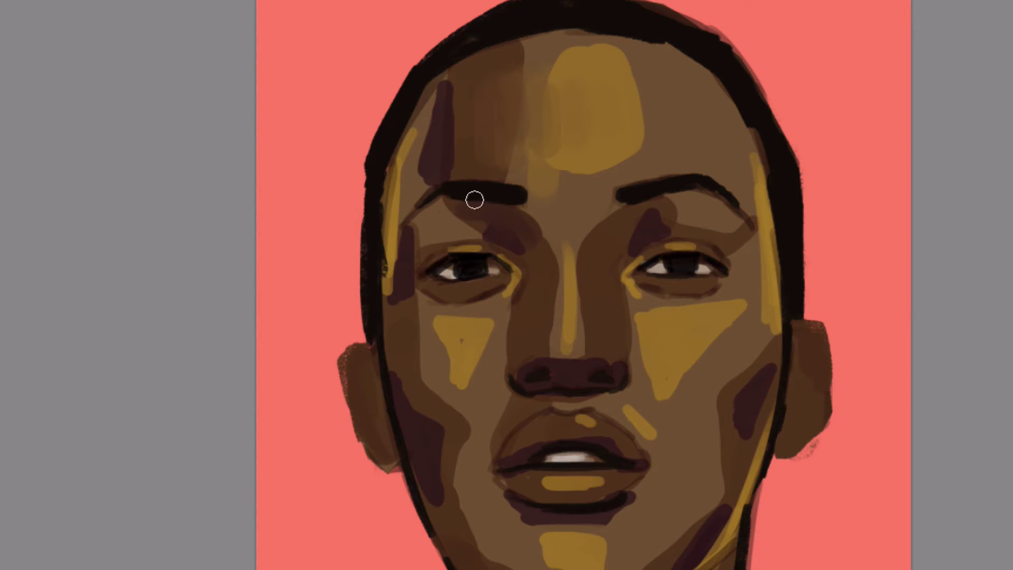
left_click(524, 251, "alt")
mouse_move(513, 232)
left_mouse_down()
mouse_move(518, 250)
mouse_move(498, 229)
mouse_move(487, 243)
left_mouse_up()
left_click_drag(447, 285, 443, 285)
mouse_move(443, 294)
left_mouse_down()
mouse_move(467, 284)
mouse_move(462, 296)
mouse_move(441, 294)
left_mouse_up()
left_click(412, 278, "alt")
left_click(435, 290, "alt")
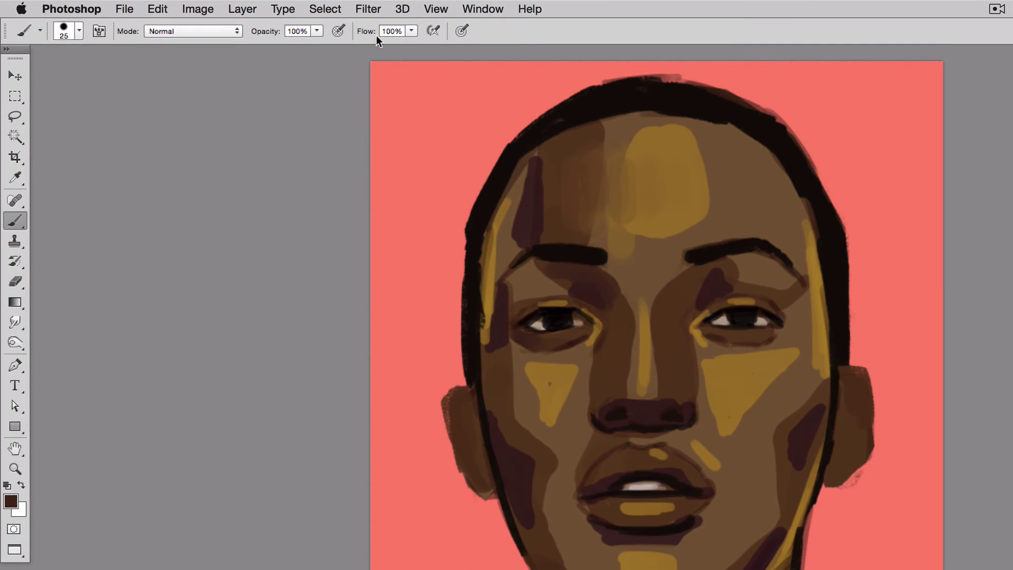
- Set the brush opacity to 45% and flow to 9%, and enlarge the brush to 60 px
left_click(316, 31)
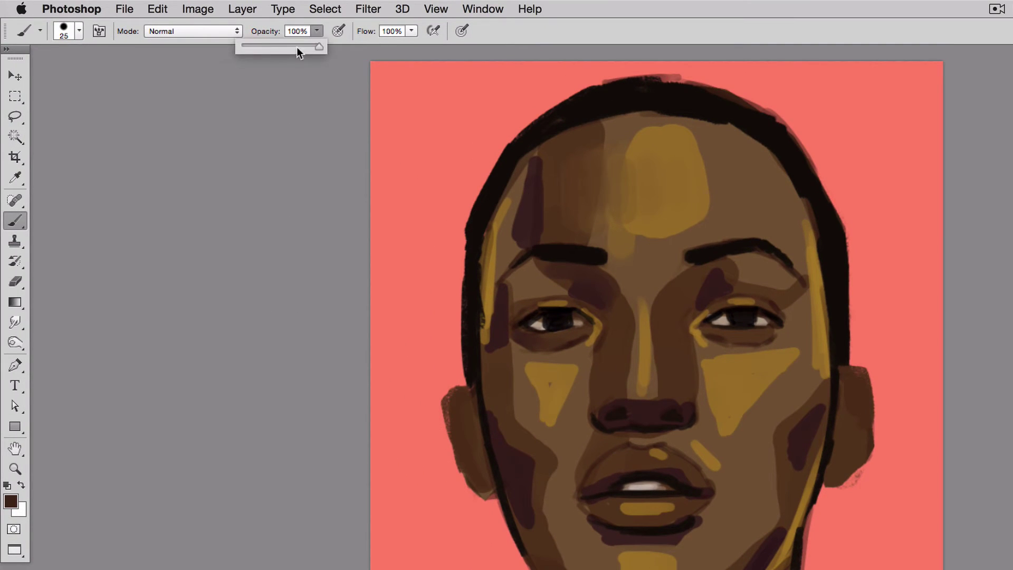
left_click(277, 46)
left_click(411, 31)
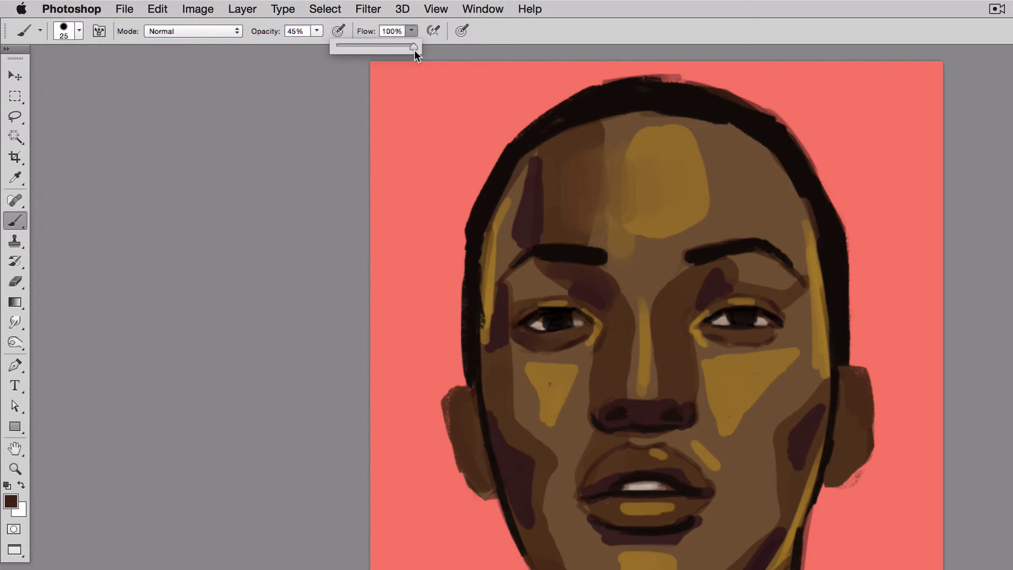
left_click_drag(347, 52, 344, 52)
mouse_move(574, 210)
left_mouse_down("ctrl+alt")
mouse_move(591, 210)
mouse_move(580, 210)
left_mouse_up("ctrl+alt")
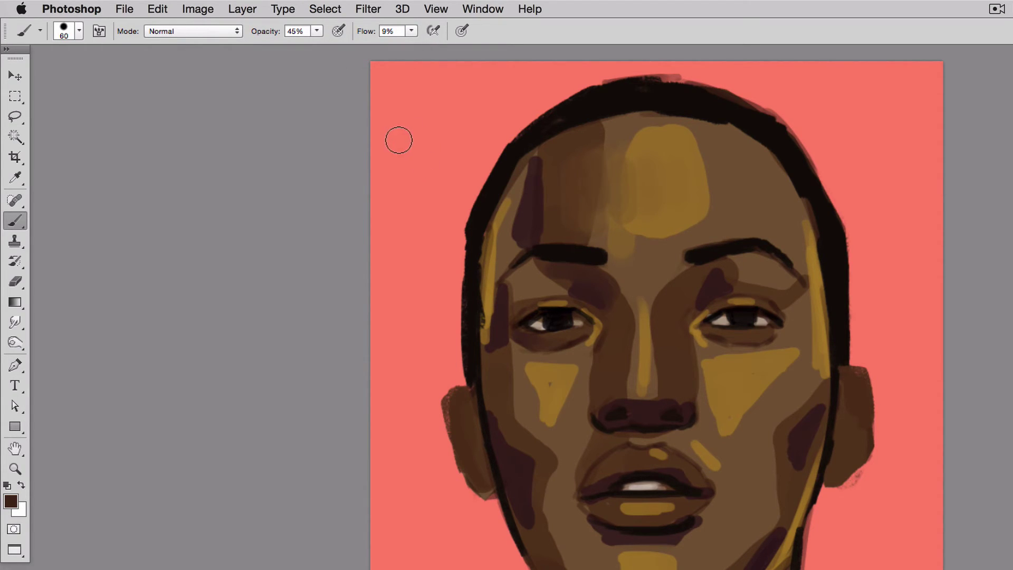
- Sample the black of the hair and paint a vertical 39 px test stroke on the coral background beside the head
left_click_drag(401, 132, 402, 131)
left_click(541, 122, "alt")
mouse_move(403, 116)
left_mouse_down()
mouse_move(396, 247)
mouse_move(406, 124)
left_mouse_up()
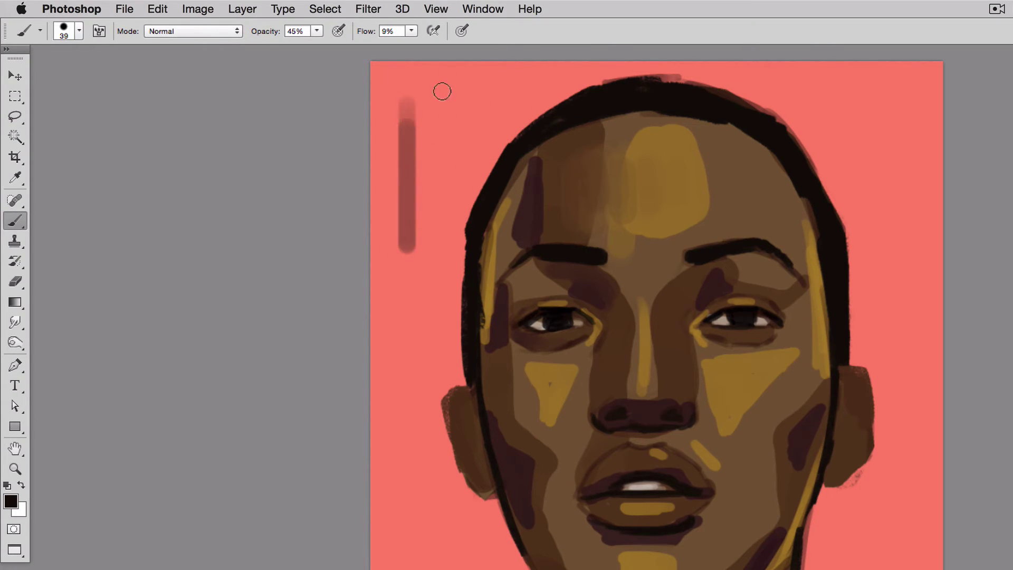
- Set the brush opacity and flow to 100% and paint a second vertical test stroke beside the first one
left_click(317, 32)
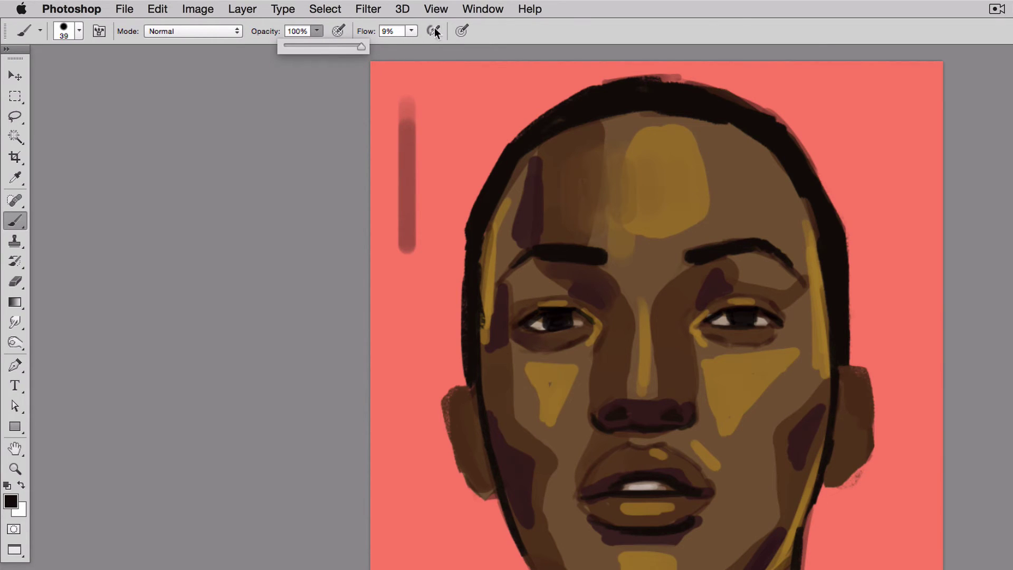
left_click(413, 31)
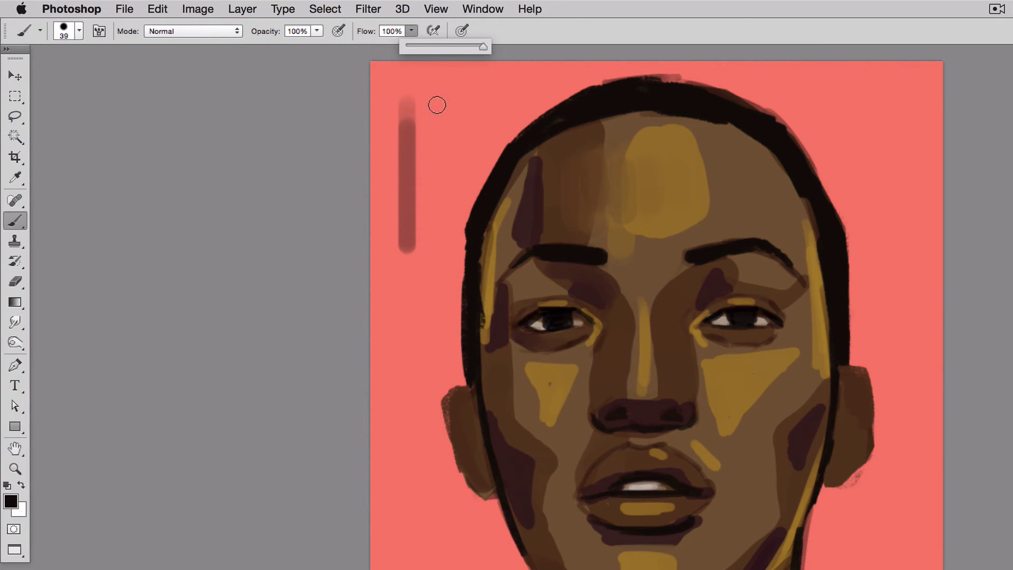
left_click_drag(437, 105, 438, 247)
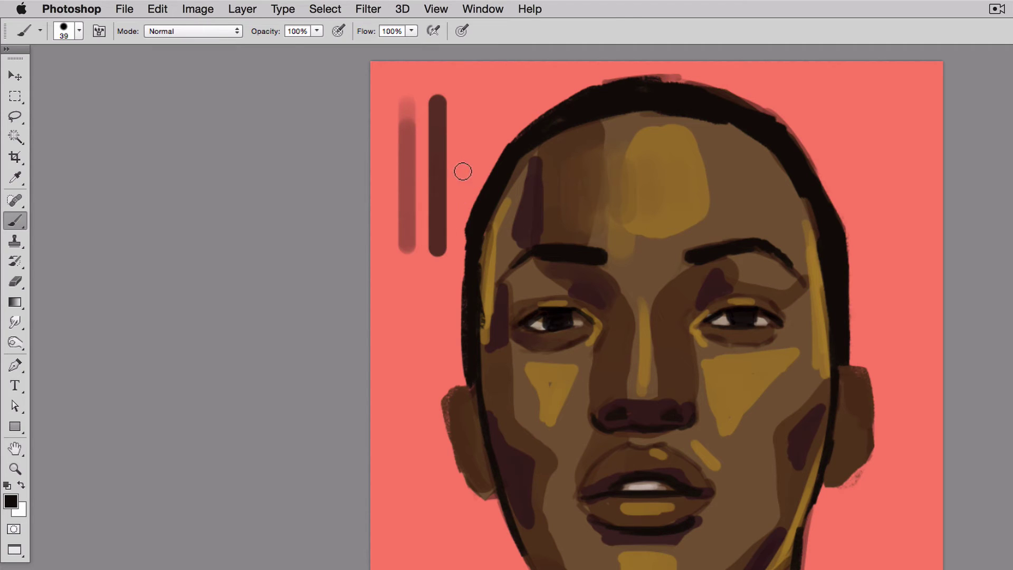
key("v")
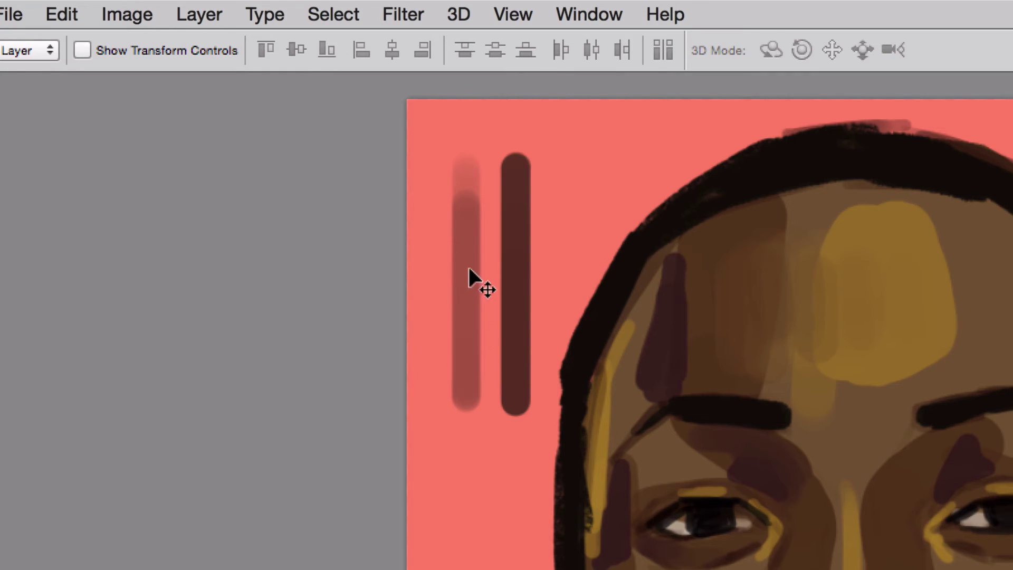
key("b")
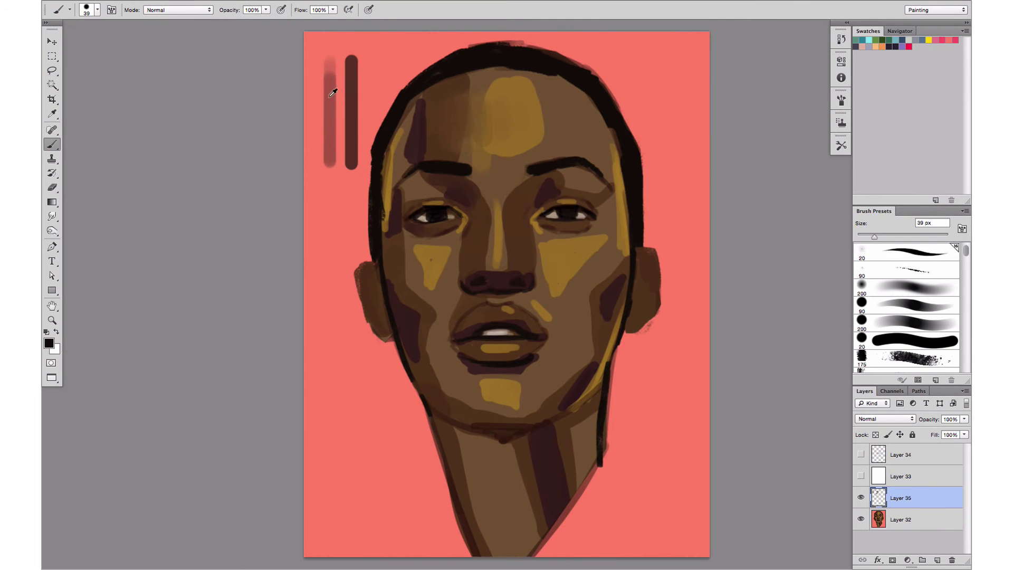
- Undo both test strokes on the background, and set the brush opacity to 46% and flow to 8%
key("ctrl+alt+z")
key("ctrl+alt+z")
left_click(266, 10)
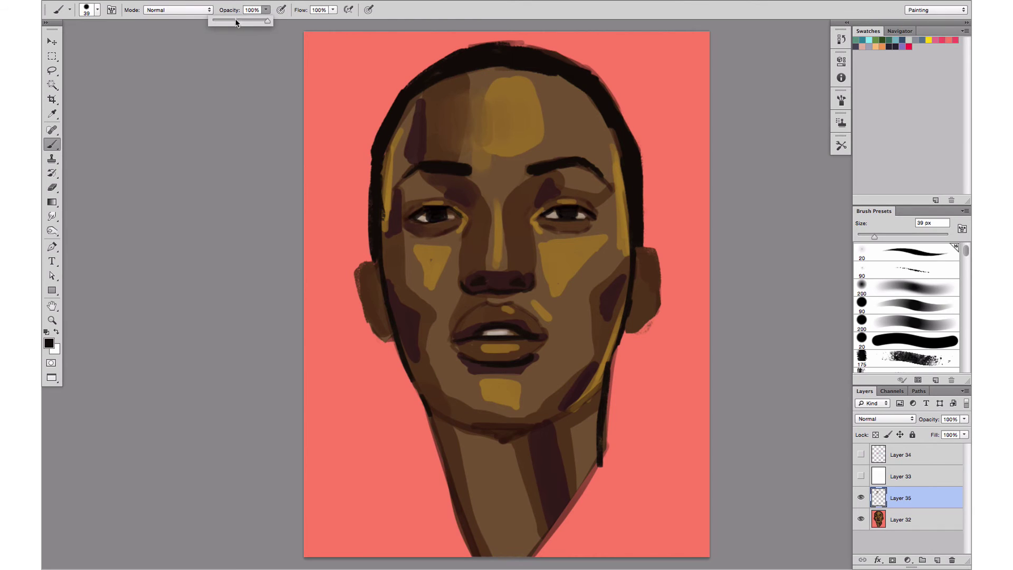
left_click(237, 21)
left_click(333, 9)
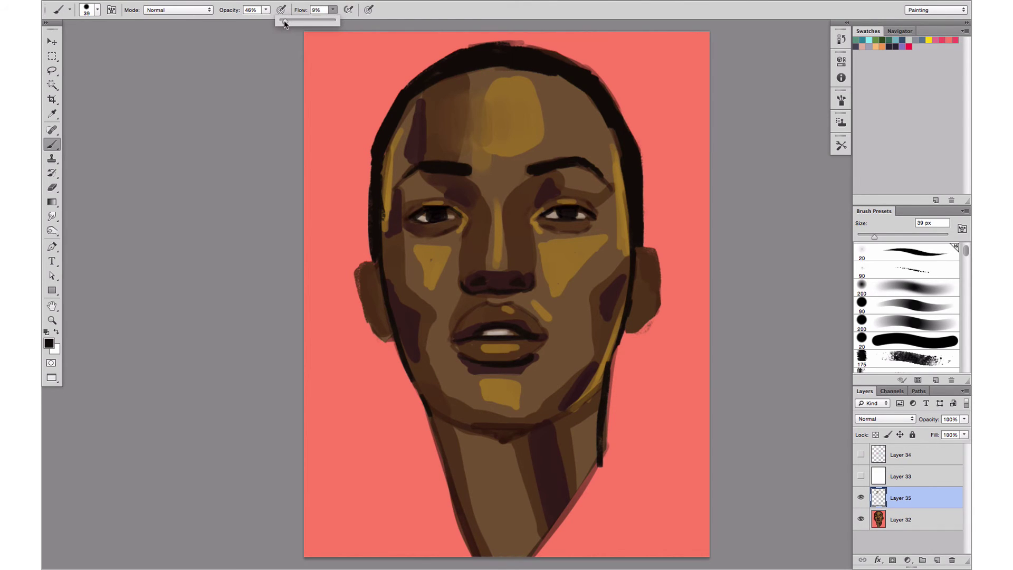
left_click_drag(284, 20, 283, 21)
- Blend the inner edge of the purple streak on the left forehead into the dark brown, reducing the brush from 80 to 46 px
left_click_drag(461, 123, 468, 125)
left_click(447, 114, "alt")
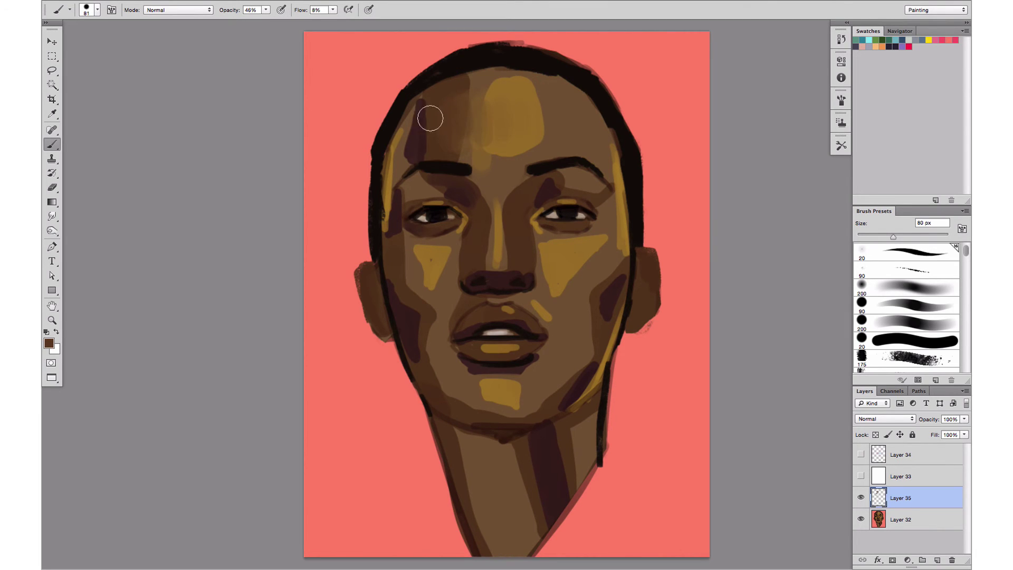
left_click(440, 123, "alt")
left_click_drag(445, 125, 438, 126)
left_click(430, 124, "alt")
left_click(423, 118, "alt")
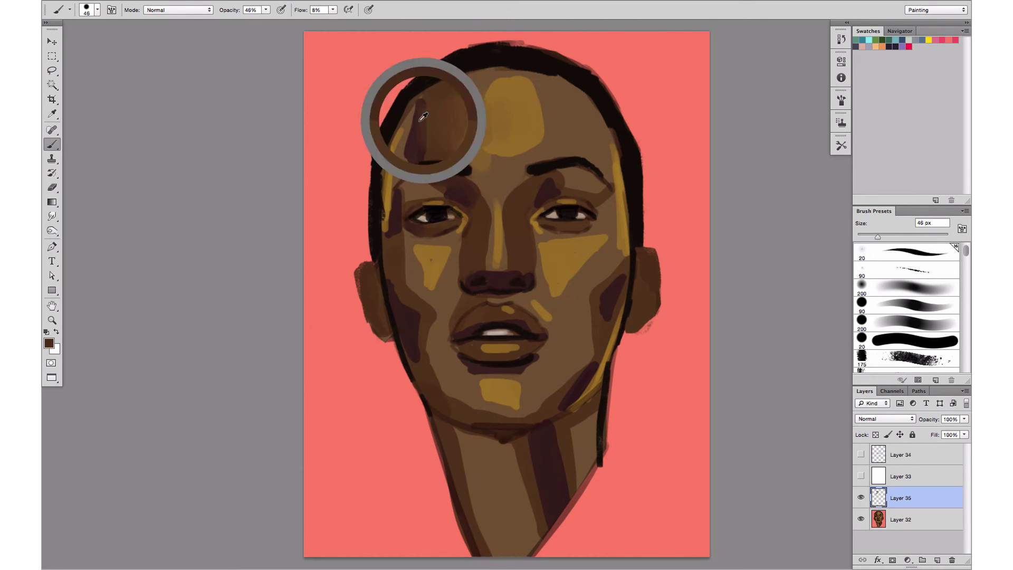
left_click(416, 134, "alt")
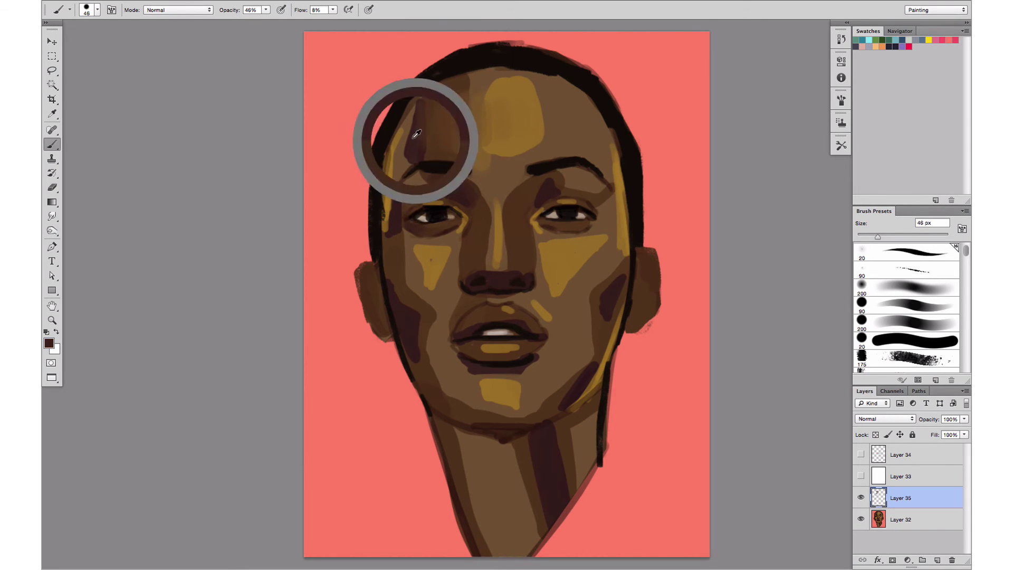
- Soften the outer edge of the purple forehead streak toward the left temple with sampled light brown and purple tones
left_click(409, 127, "alt")
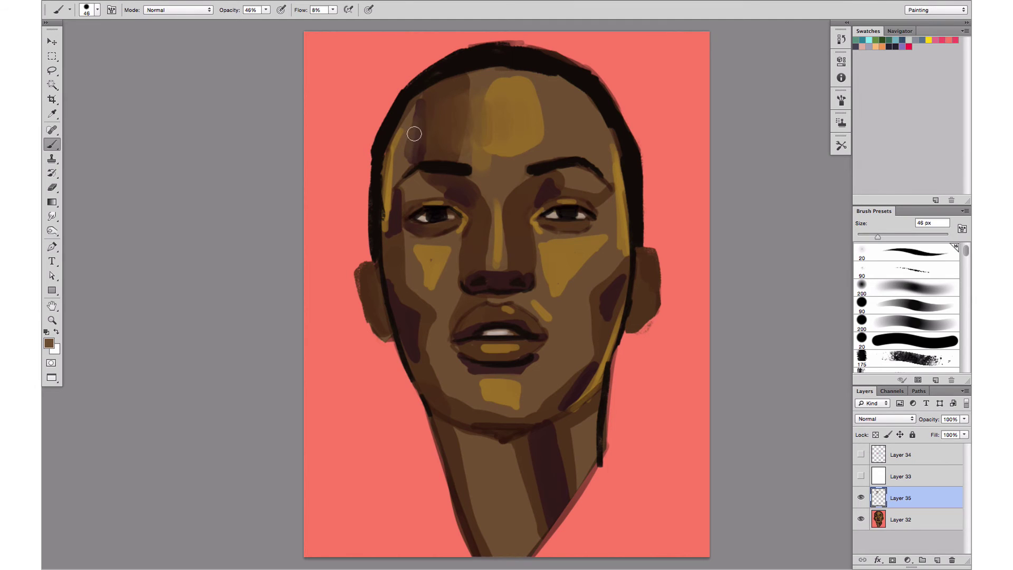
left_click(407, 126, "alt")
left_click(425, 112, "alt")
left_click(412, 108, "alt")
left_click(406, 136, "alt")
left_click(431, 142, "alt")
- Blend the forehead highlight's left edge into the brown shadow and down toward the brows with a 66 px brush
key("bracketright")
key("bracketright")
left_click(504, 83, "alt")
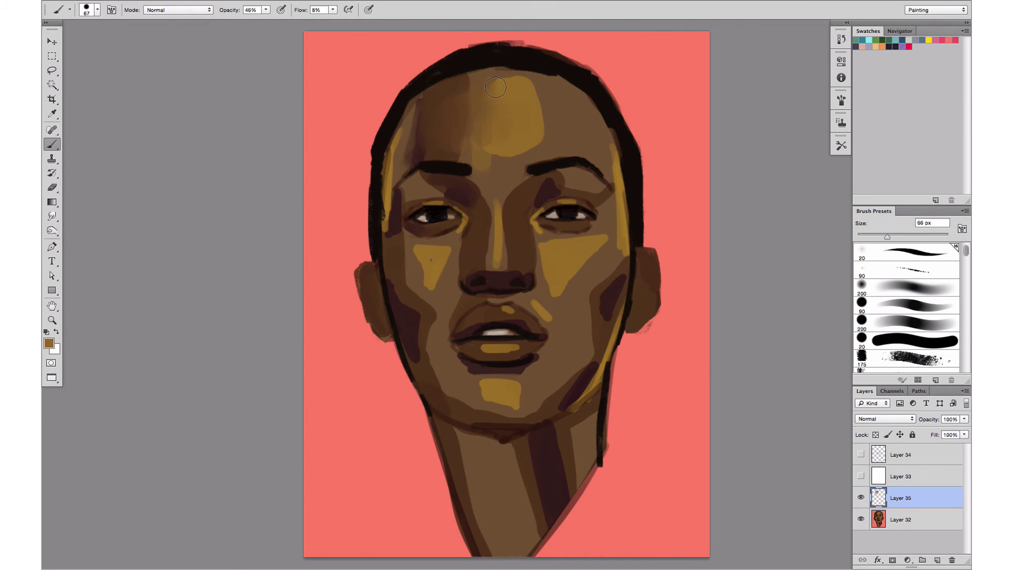
mouse_move(487, 140)
left_mouse_down()
mouse_move(457, 147)
mouse_move(480, 153)
mouse_move(482, 169)
left_mouse_up()
left_click(438, 148, "alt")
left_click(473, 135, "alt")
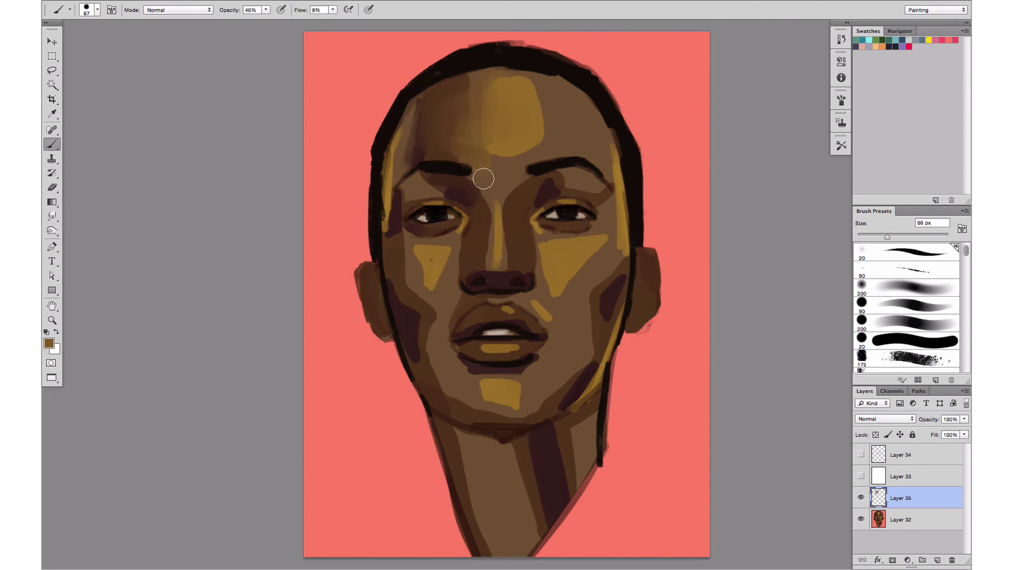
- Spread the golden forehead highlight across the centre and above the right eyebrow with a 77 px brush, resampling its tones
left_click(500, 113, "alt")
mouse_move(476, 125)
left_mouse_down()
mouse_move(531, 110)
mouse_move(531, 91)
mouse_move(555, 150)
mouse_move(527, 89)
mouse_move(556, 153)
left_mouse_up()
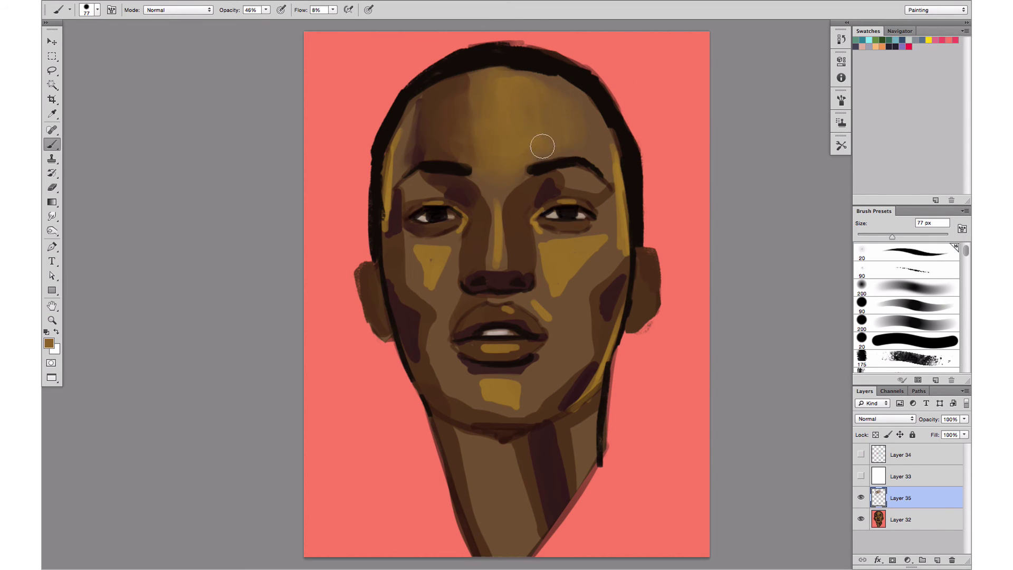
left_click(520, 87, "alt")
left_click(524, 89, "alt")
left_click(546, 106, "alt")
mouse_move(547, 88)
left_mouse_down()
mouse_move(573, 114)
mouse_move(562, 102)
mouse_move(516, 152)
mouse_move(588, 121)
mouse_move(544, 146)
mouse_move(582, 138)
mouse_move(532, 150)
mouse_move(588, 144)
mouse_move(551, 153)
left_mouse_up()
left_click(534, 143, "alt")
key("v")
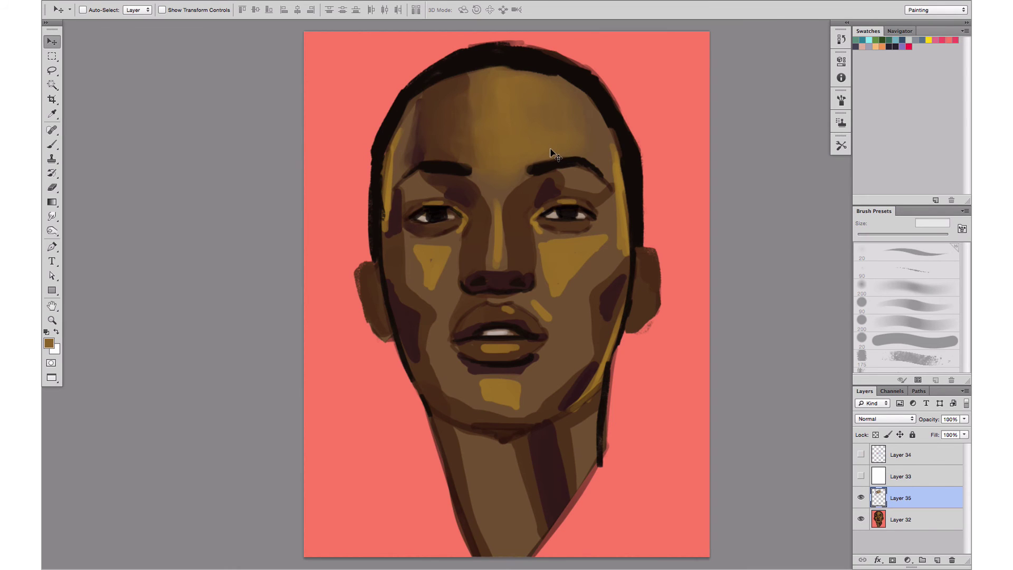
key("b")
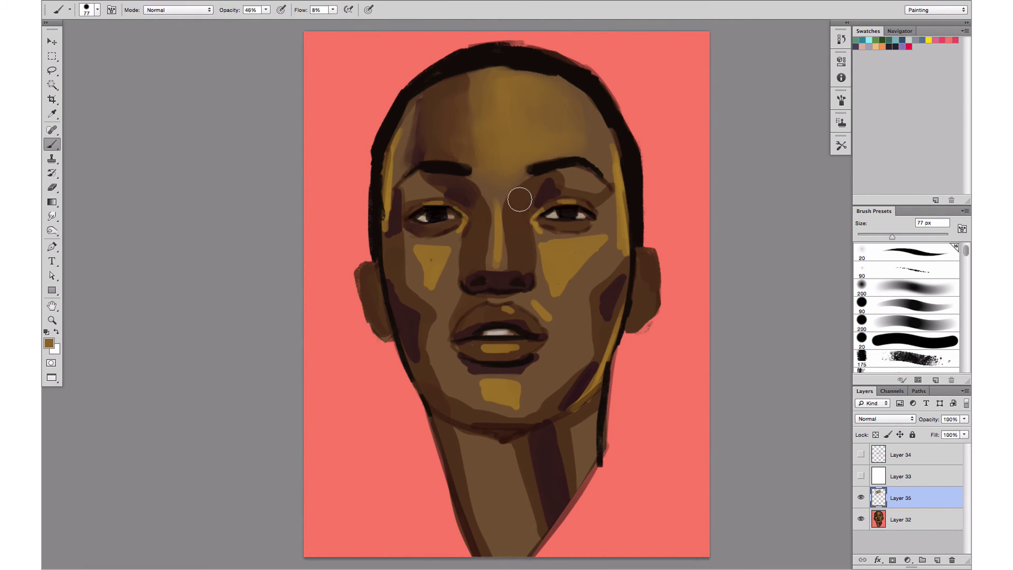
key("v")
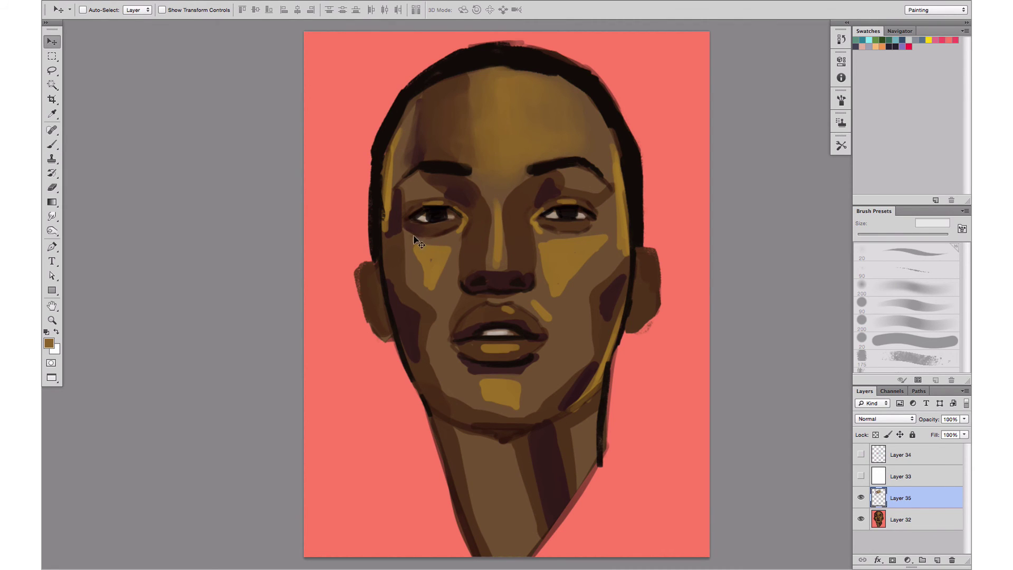
key("b")
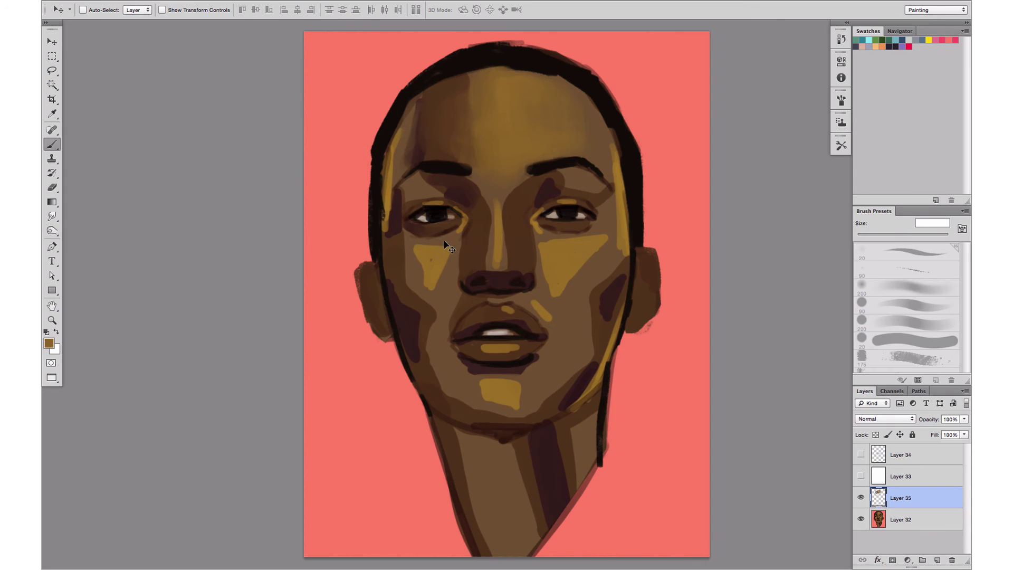
- Blend the left cheek highlight outward under the eye and toward the nose with sampled tones, using 35 px and 80 px brushes
mouse_move(441, 261)
left_mouse_down("ctrl+alt")
mouse_move(407, 253)
mouse_move(448, 250)
mouse_move(417, 246)
left_mouse_up("ctrl+alt")
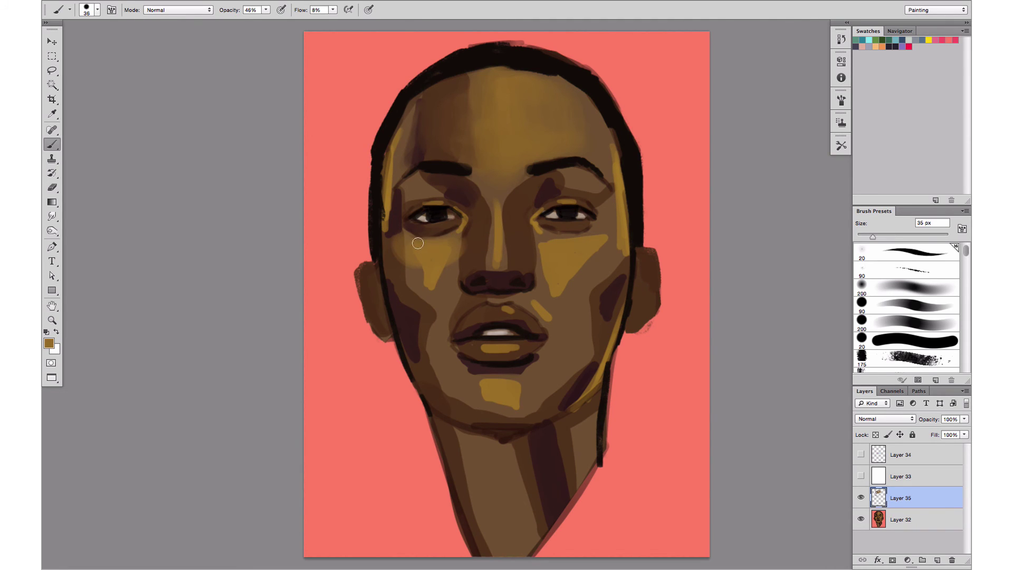
left_click(472, 239, "alt")
mouse_move(456, 240)
left_mouse_down("ctrl+alt")
mouse_move(475, 244)
mouse_move(422, 264)
mouse_move(435, 289)
left_mouse_up("ctrl+alt")
left_click(449, 249, "alt")
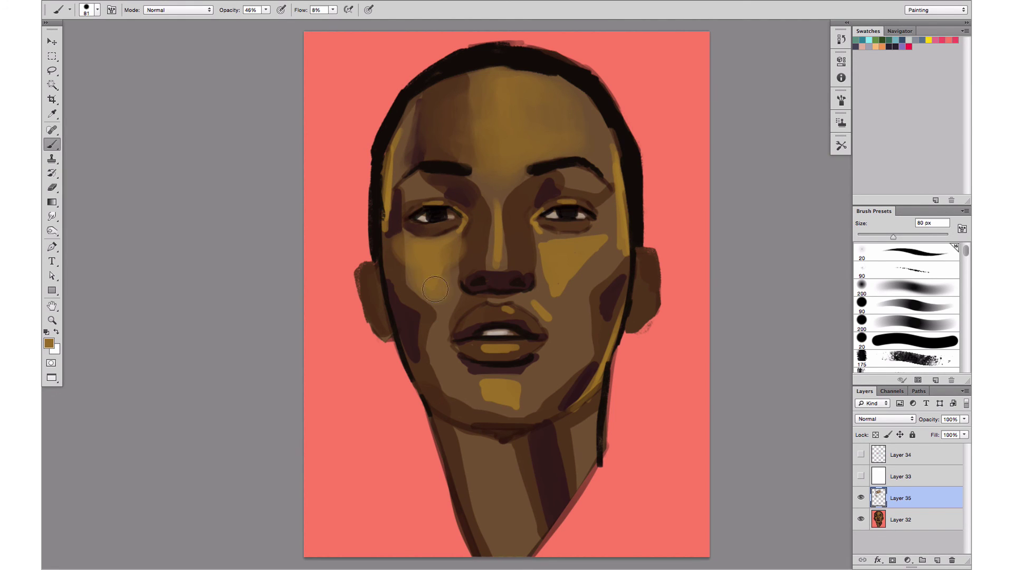
left_click(438, 258, "alt")
key("v")
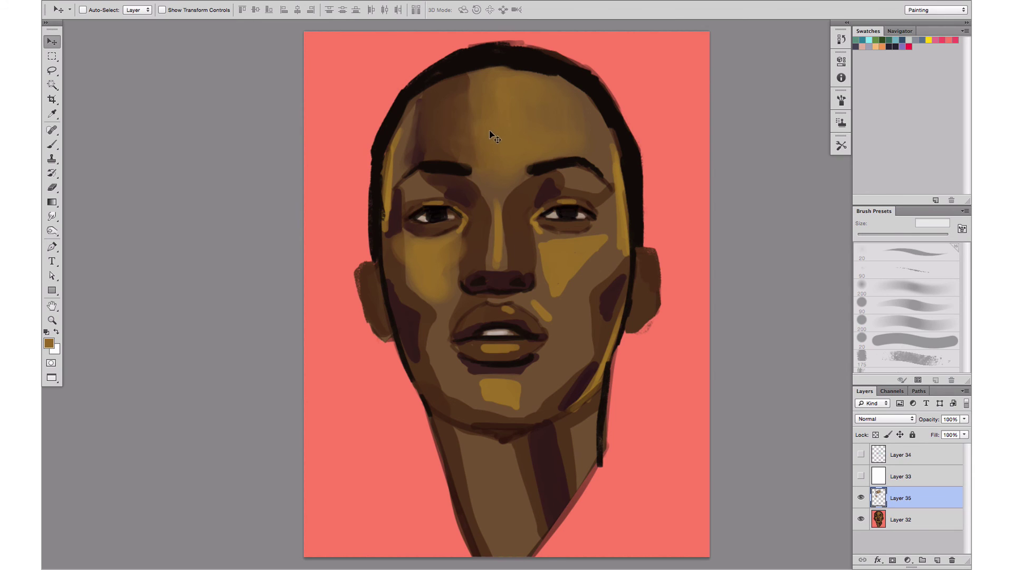
- Smooth the edge between the brown forehead shadow and the golden highlight with a 42 px brush, alternately sampling both sides
key("b")
left_click_drag(495, 137, 482, 137)
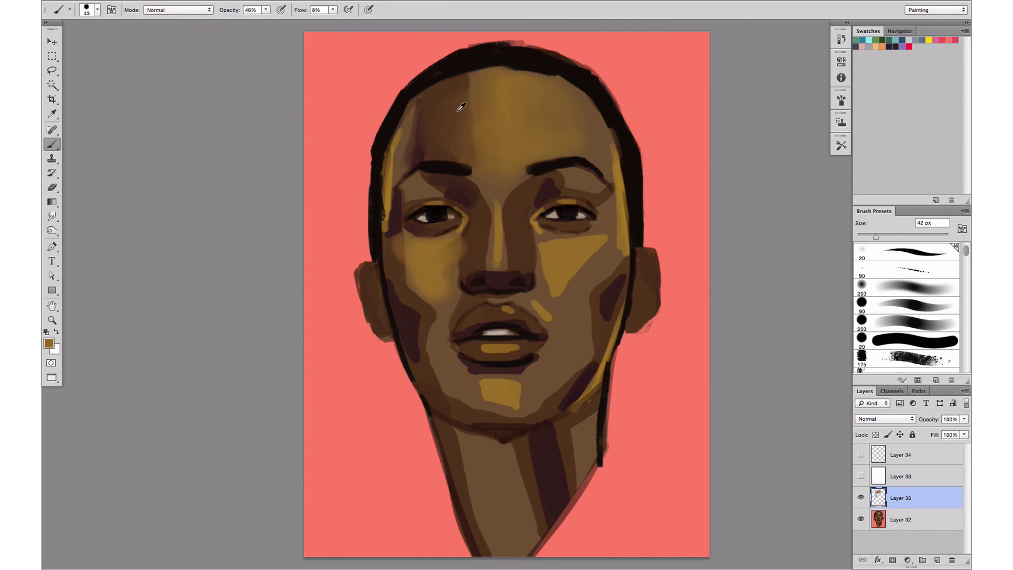
left_click(459, 110, "alt")
left_click(478, 90, "alt")
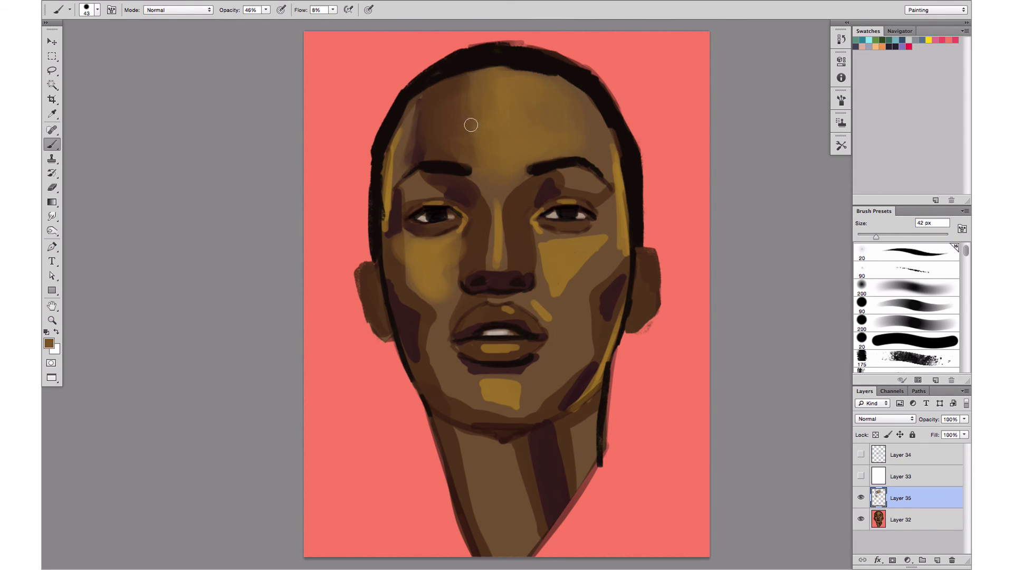
left_click(450, 88, "alt")
left_click(480, 84, "alt")
left_click(452, 93, "alt")
left_click(479, 79, "alt")
left_click_drag(490, 132, 505, 132)
left_click(447, 93, "alt")
- Blend the browns and purple shadow between the left eyebrow and the upper eyelid, resizing the brush for the small area
left_click_drag(444, 254, 430, 253)
left_click(432, 178, "alt")
left_click(418, 185, "alt")
left_click(408, 199, "alt")
left_click(406, 190, "alt")
left_click_drag(442, 193, 427, 186)
left_click(442, 198, "alt")
left_click_drag(441, 199, 438, 191)
left_click(457, 196, "ctrl+alt")
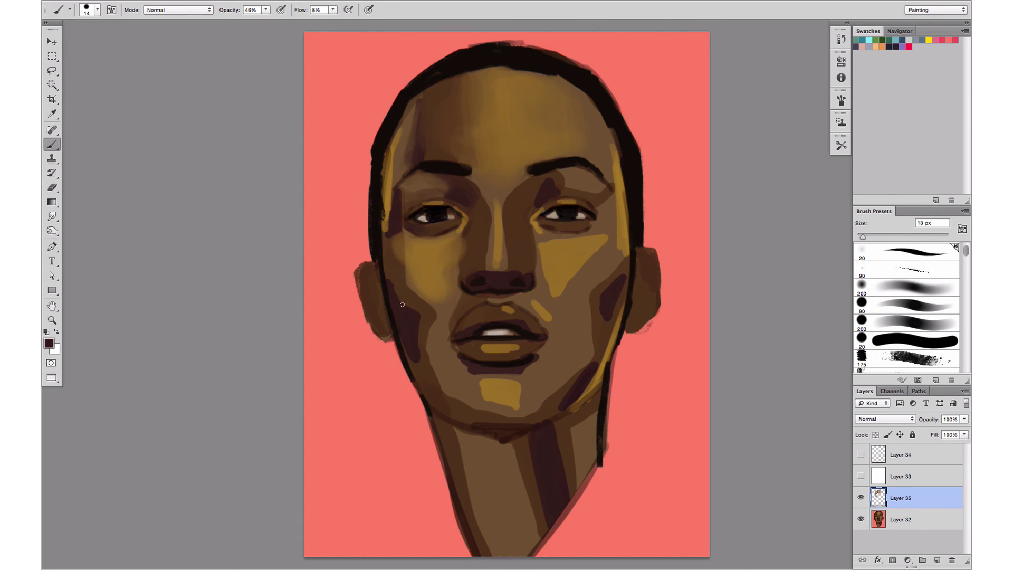
- Blend the purple shadow on the left cheek and the tones along the left temple into the surrounding skin
left_click_drag(402, 304, 396, 296)
left_click(404, 139, "alt")
left_click_drag(405, 139, 401, 140)
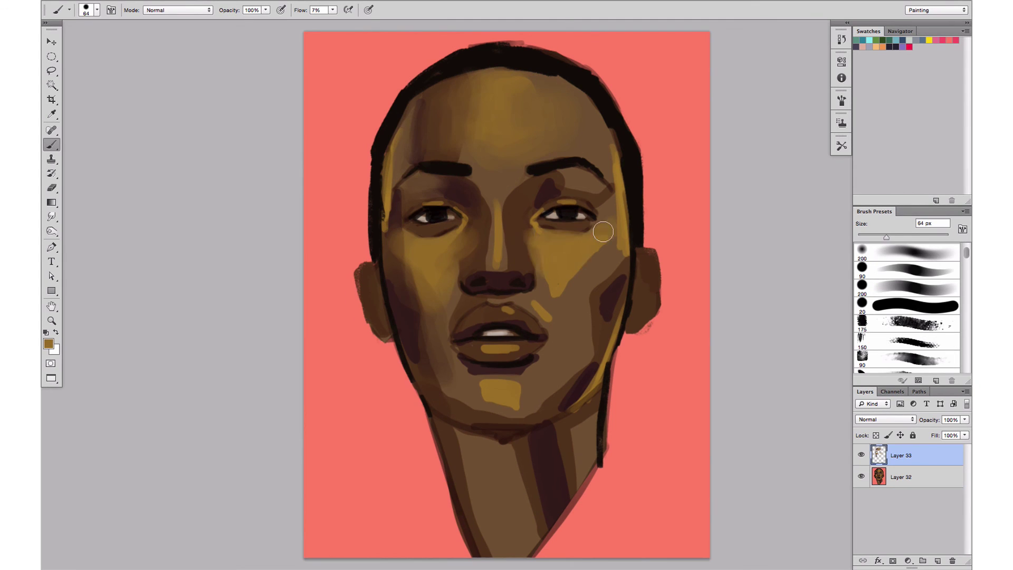
- Blend the chin highlight, the jawline and the right cheek's purple shadow into the surrounding skin tones at 7% flow
left_click(489, 367, "alt")
left_click_drag(488, 367, 530, 364)
left_click_drag(549, 371, 552, 371)
left_click_drag(594, 327, 570, 362)
mouse_move(423, 340)
left_mouse_down()
mouse_move(443, 400)
mouse_move(523, 415)
left_mouse_up()
left_click_drag(586, 364, 601, 327)
- Blend the purple shadow above the right eye into the socket and soften the tones around the left eye
left_click(546, 189, "alt")
left_click_drag(528, 198, 548, 184)
left_click_drag(425, 219, 419, 219)
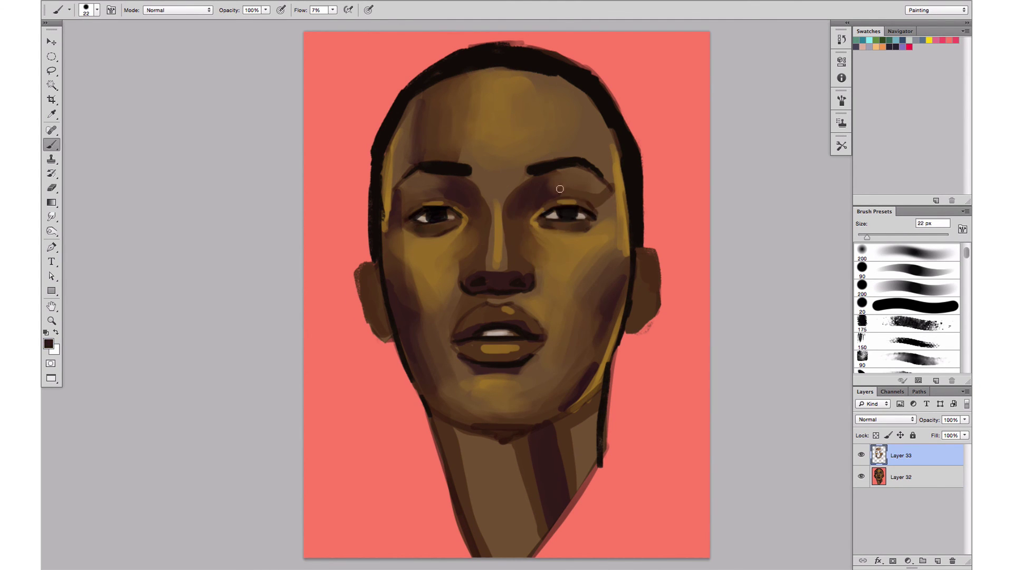
- Blend the highlights and shadows of the upper and lower lips with a 22 px brush, sampling nearby tones
left_click_drag(516, 349, 485, 350)
left_click(475, 326, "alt")
mouse_move(464, 324)
left_mouse_down()
mouse_move(511, 315)
mouse_move(498, 311)
left_mouse_up()
left_click(514, 364, "alt")
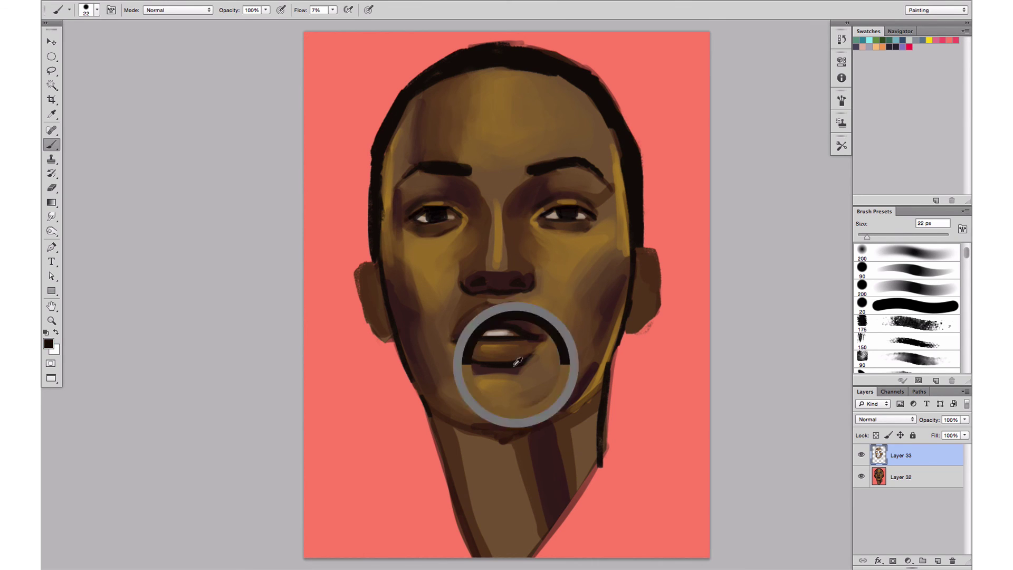
- Blend the shadows on both sides of the nose and the highlight along its bridge using sampled tones
left_click_drag(462, 282, 466, 252)
left_click(522, 272, "alt")
left_click_drag(530, 274, 520, 258)
left_click(495, 255, "alt")
left_click_drag(499, 195, 511, 244)
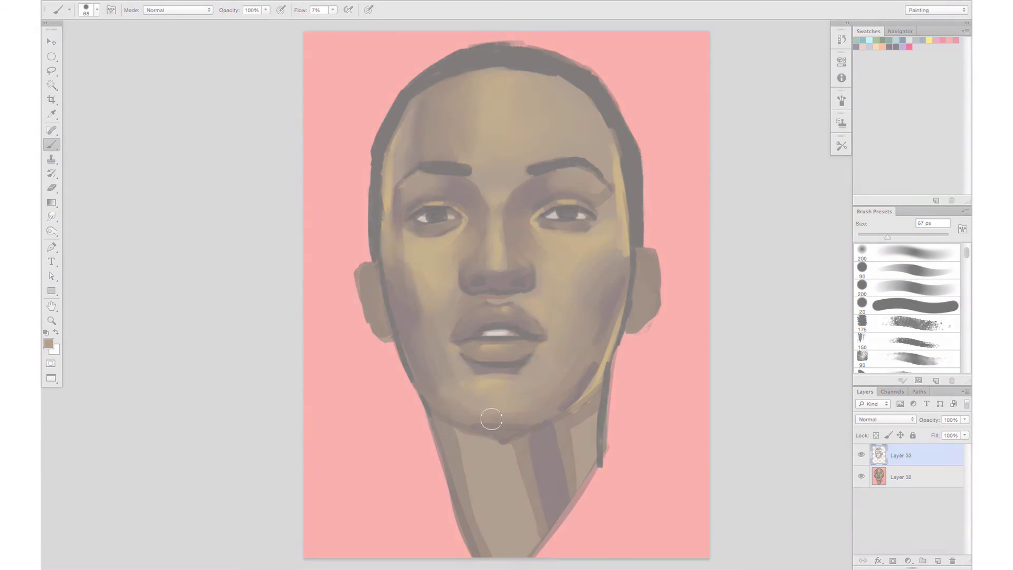